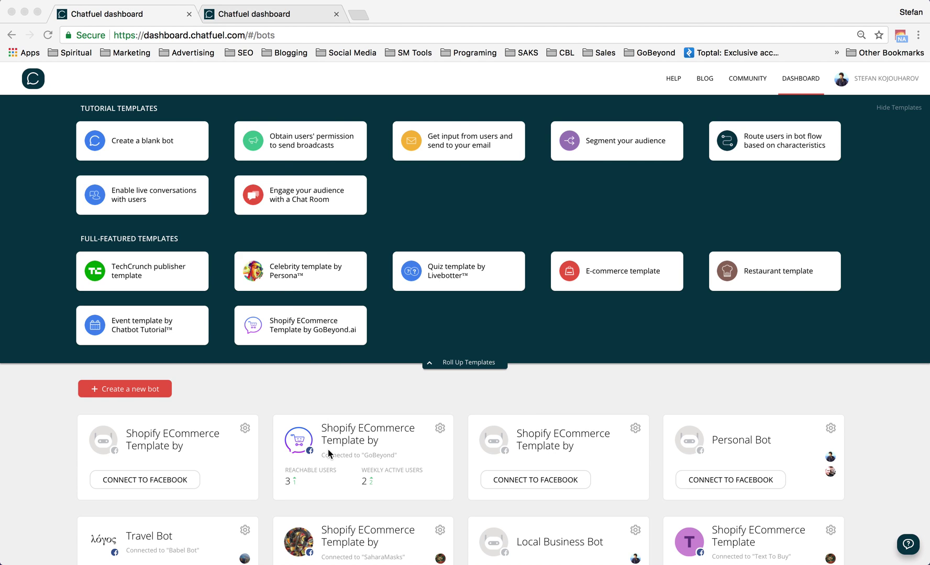
click(270, 11)
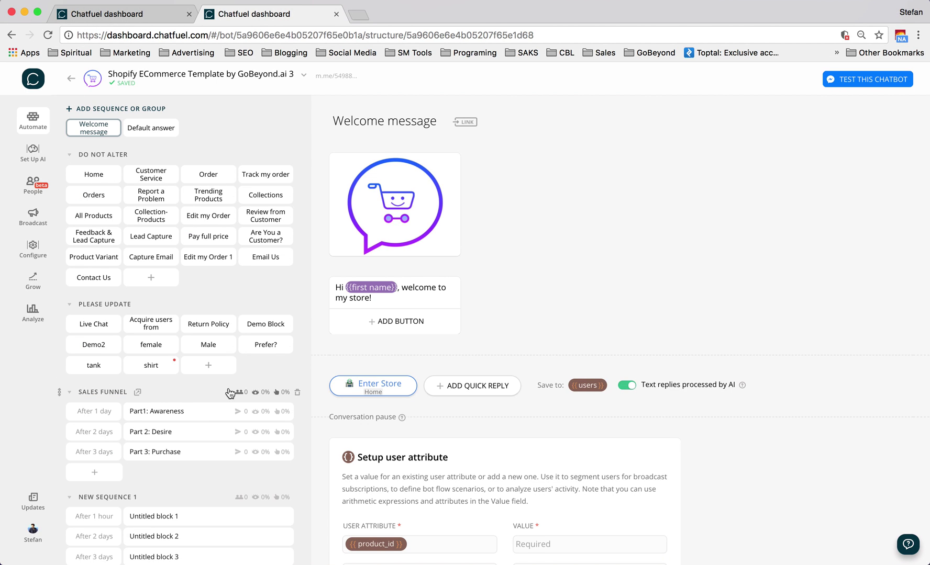
scroll(203, 383, down, 2)
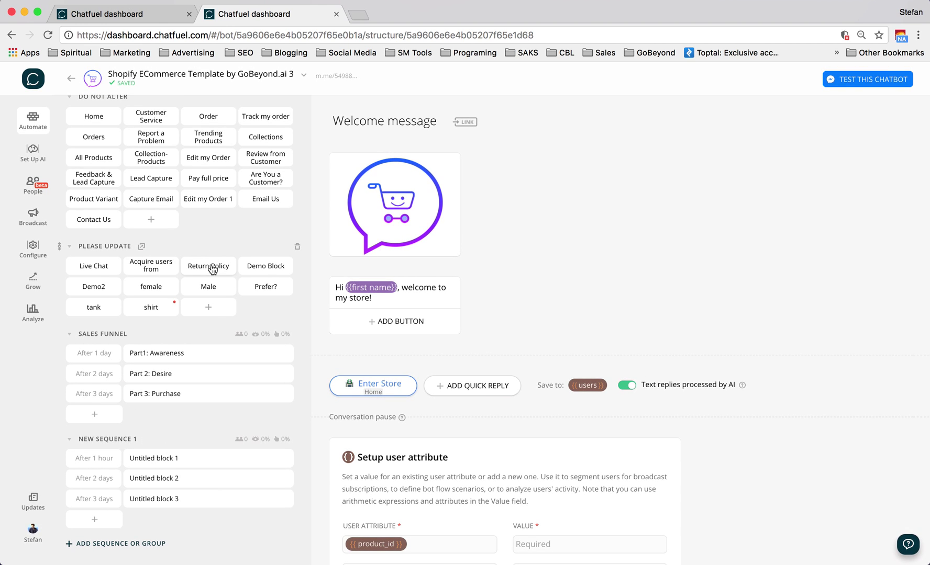
scroll(212, 270, up, 2)
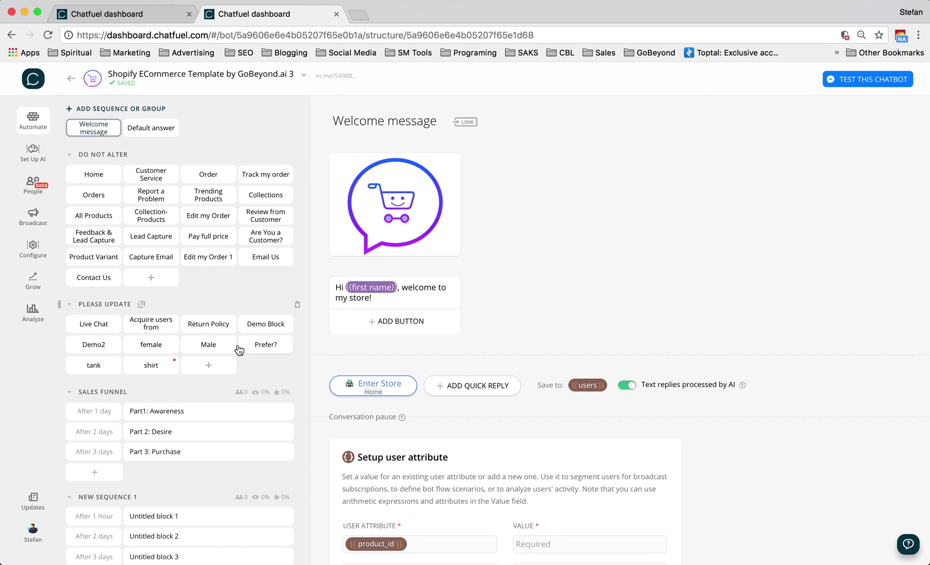
scroll(240, 350, down, 2)
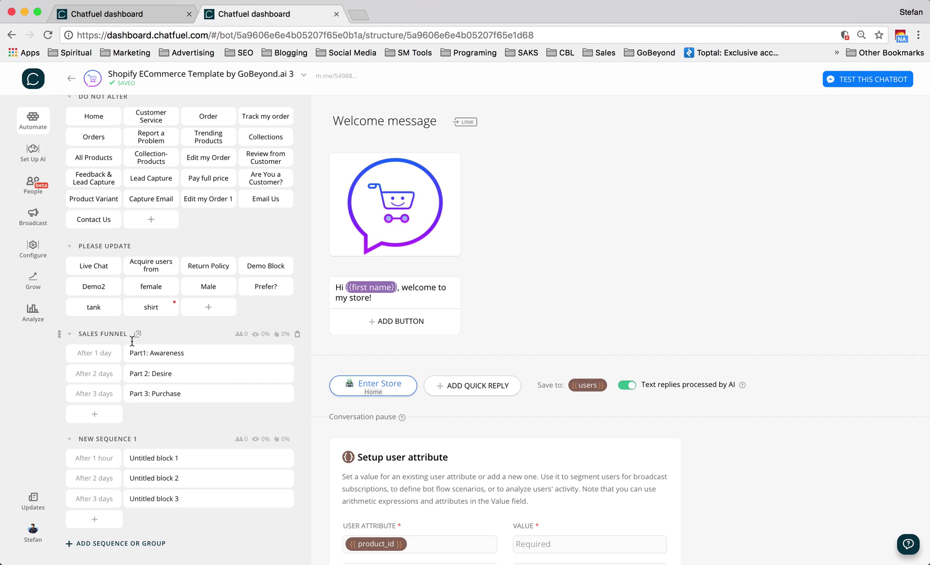
Browse the Awareness, Desire and Purchase blocks, check the 'After 1 day' delay, and return to Part1: Awareness
click(157, 356)
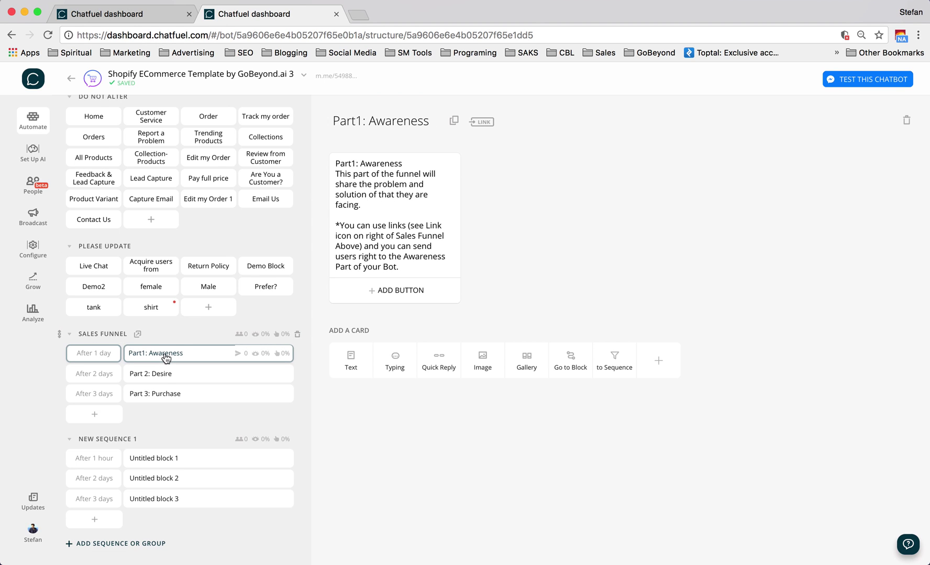
click(162, 376)
click(164, 400)
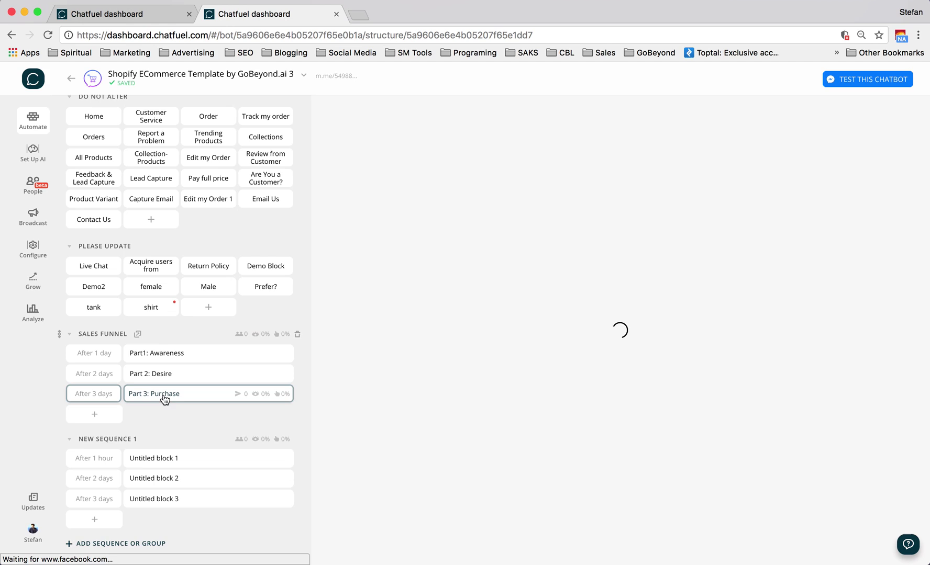
click(97, 353)
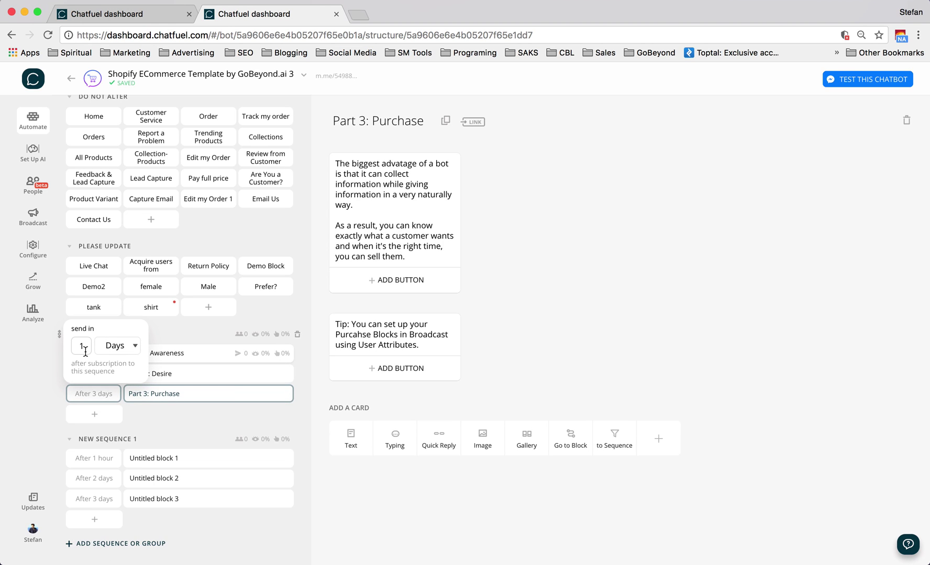
click(137, 398)
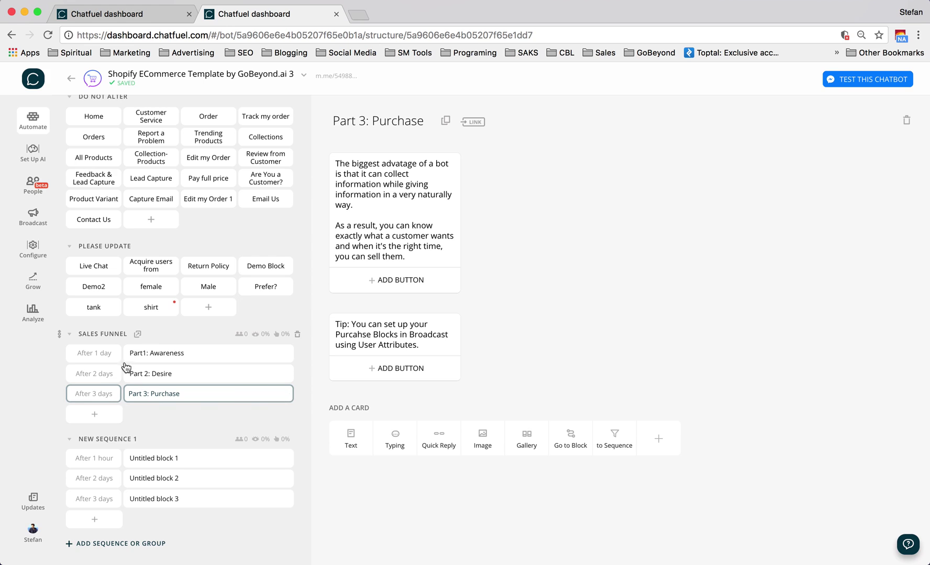
click(98, 353)
click(175, 360)
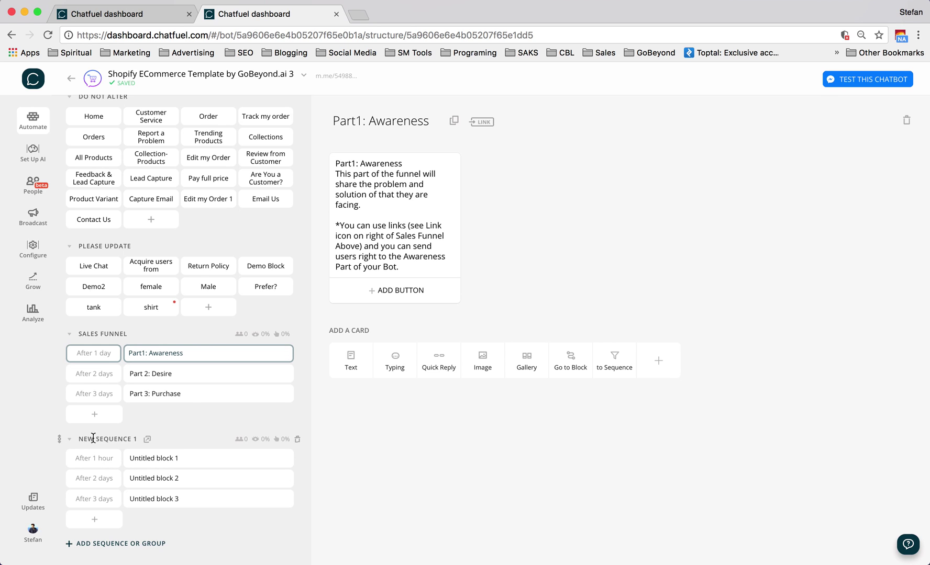
In Untitled block 1, filter the SALES FUNNEL subscription by the Reachable users segment
click(160, 468)
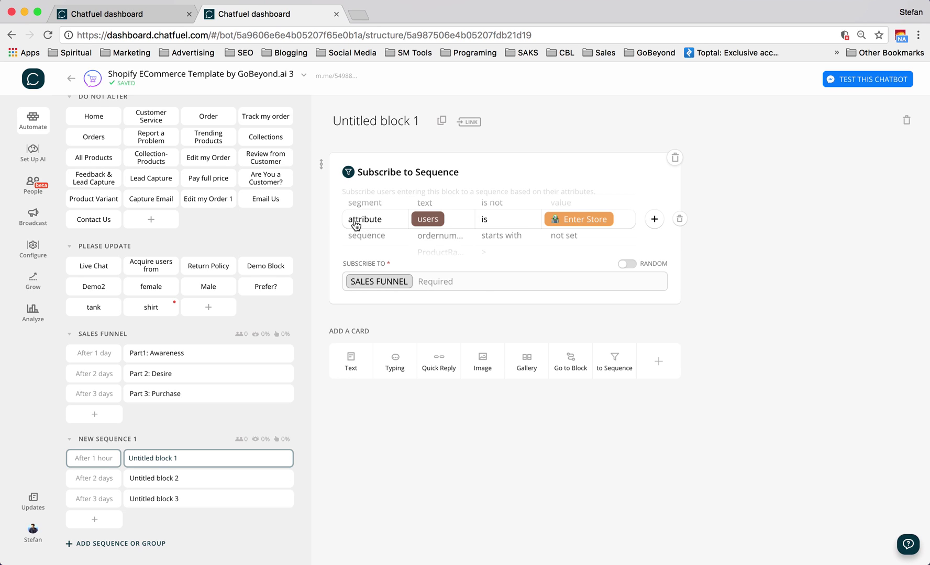
click(365, 208)
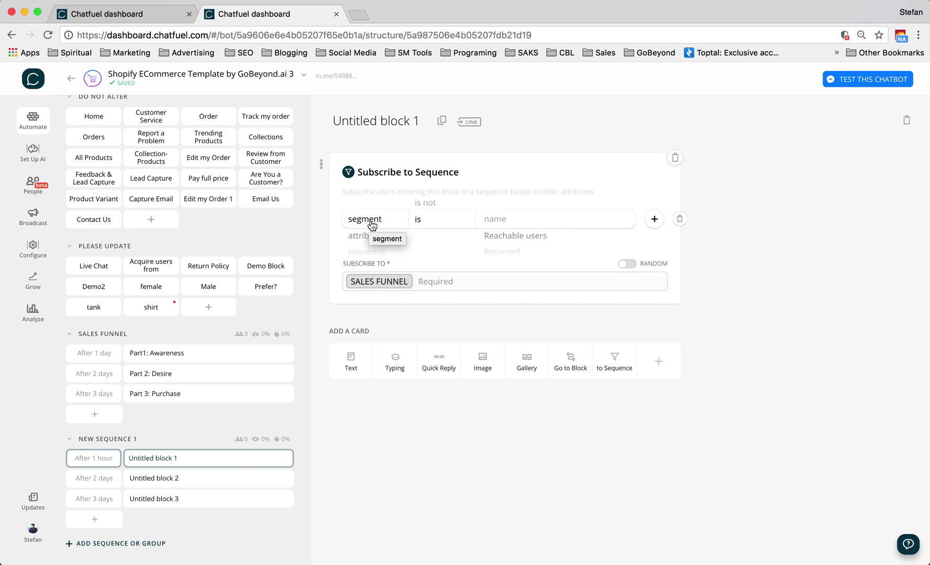
click(526, 239)
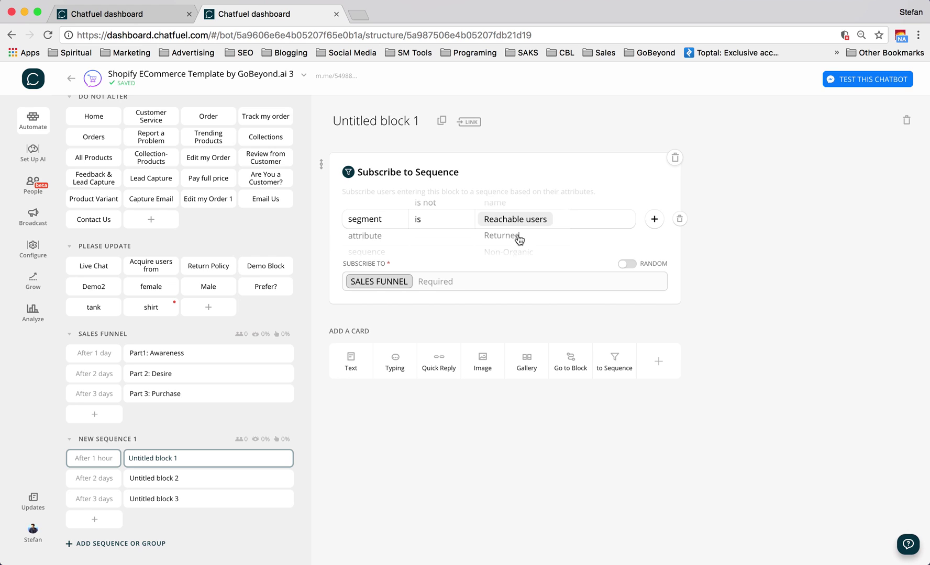
click(518, 237)
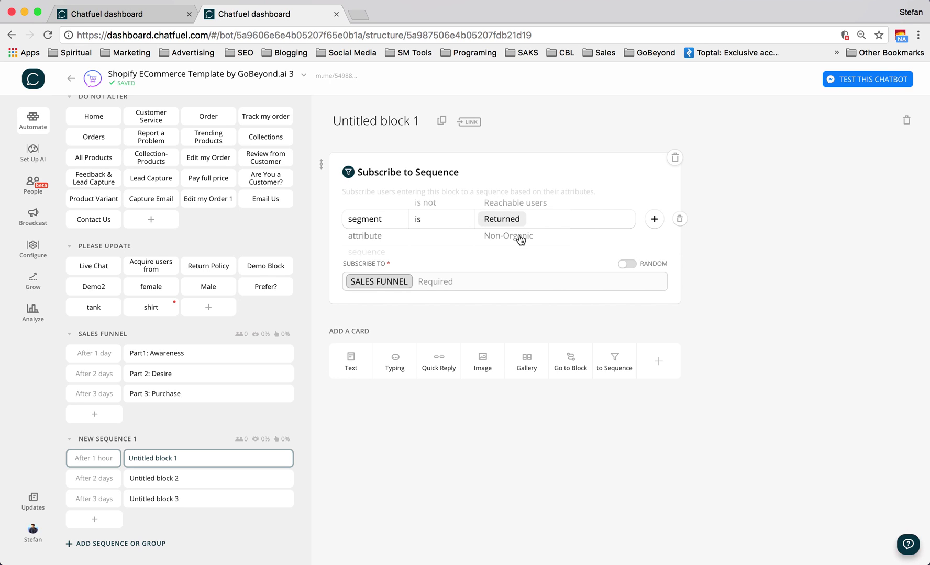
click(518, 234)
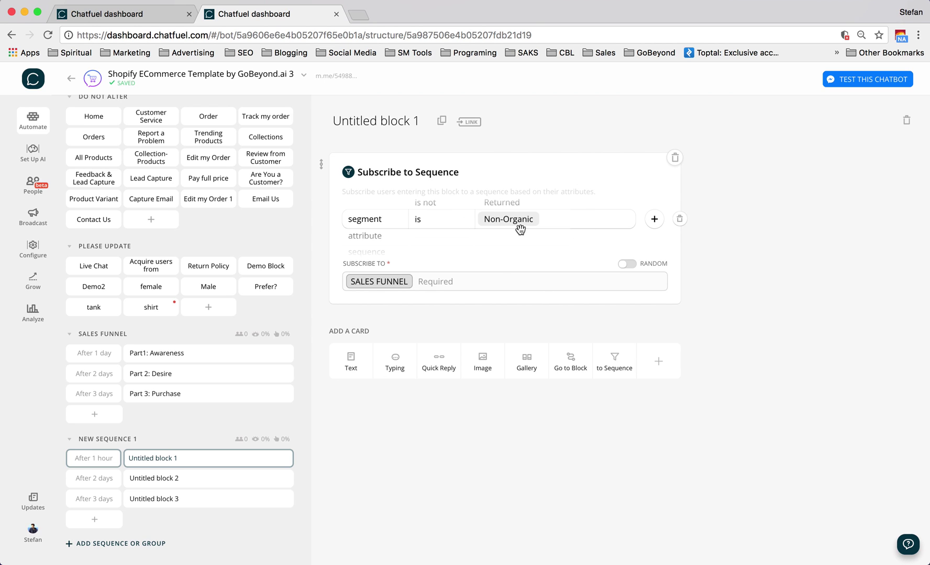
click(505, 203)
click(507, 204)
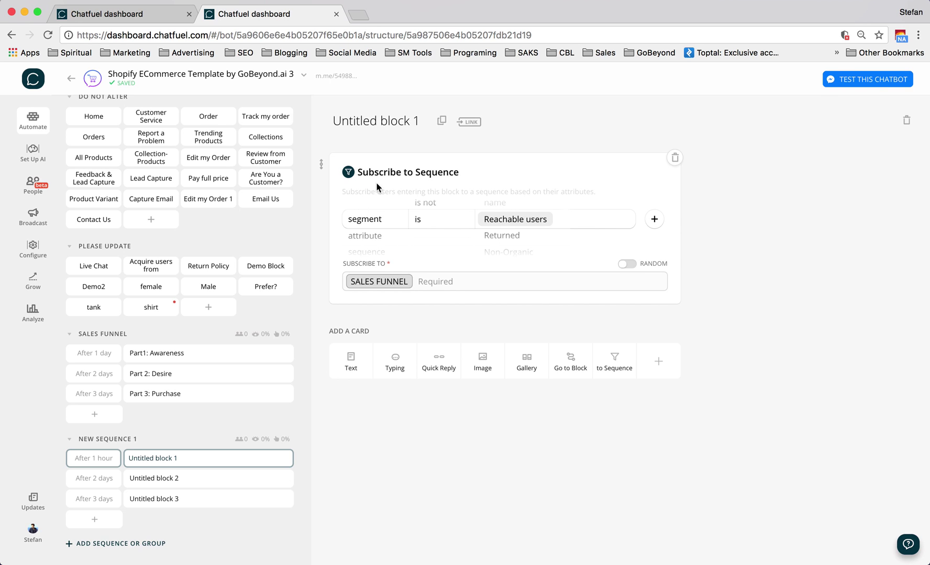
Switch the subscription filter to attribute 'users' with value 'Enter Store'
click(366, 237)
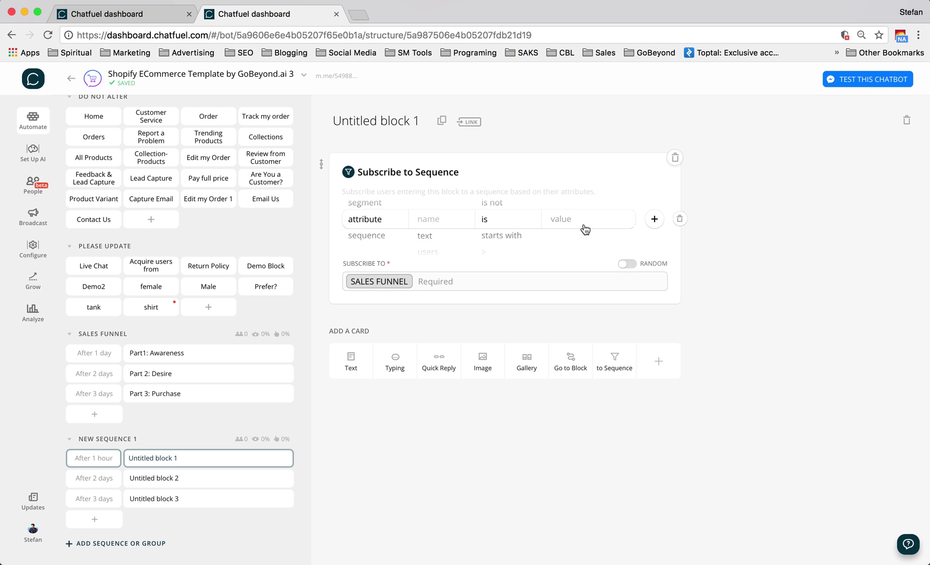
click(429, 237)
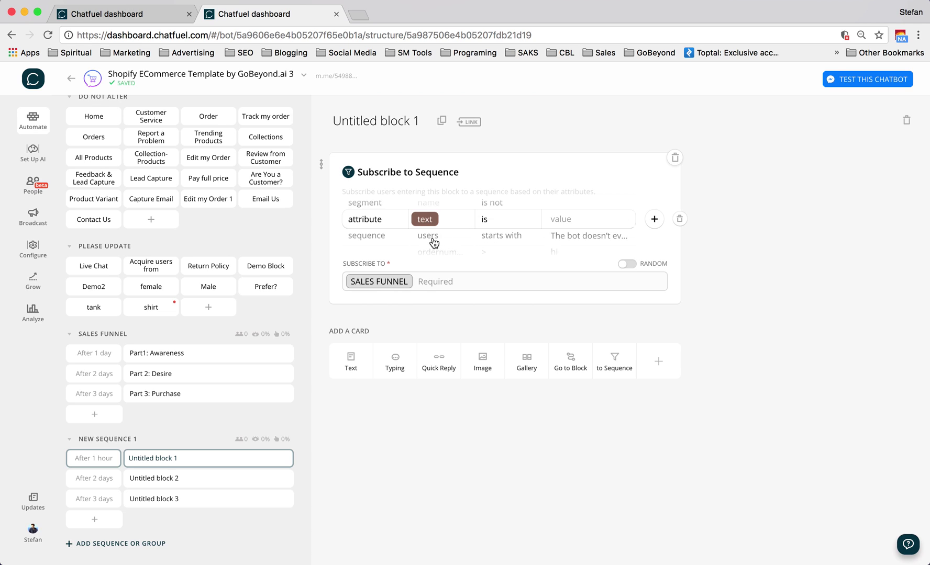
click(433, 242)
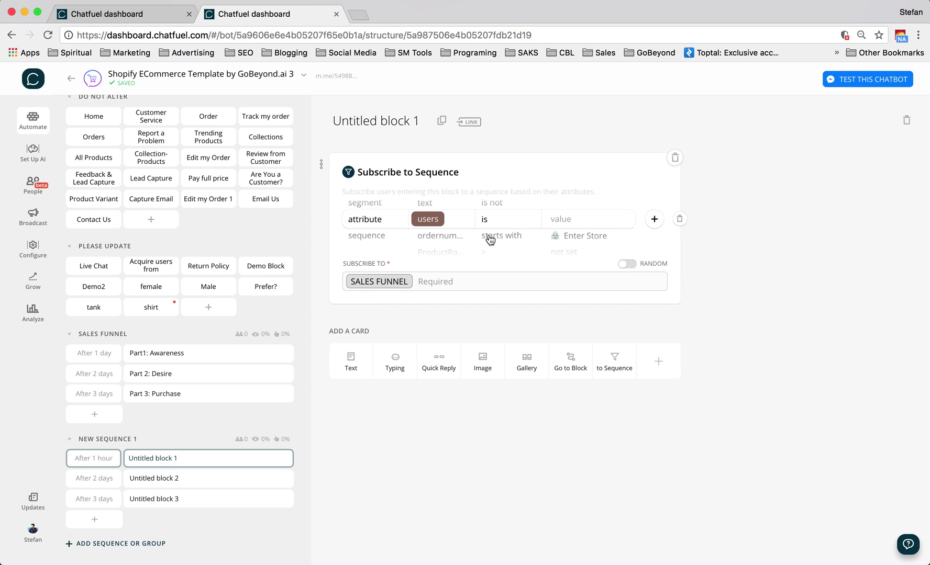
click(585, 240)
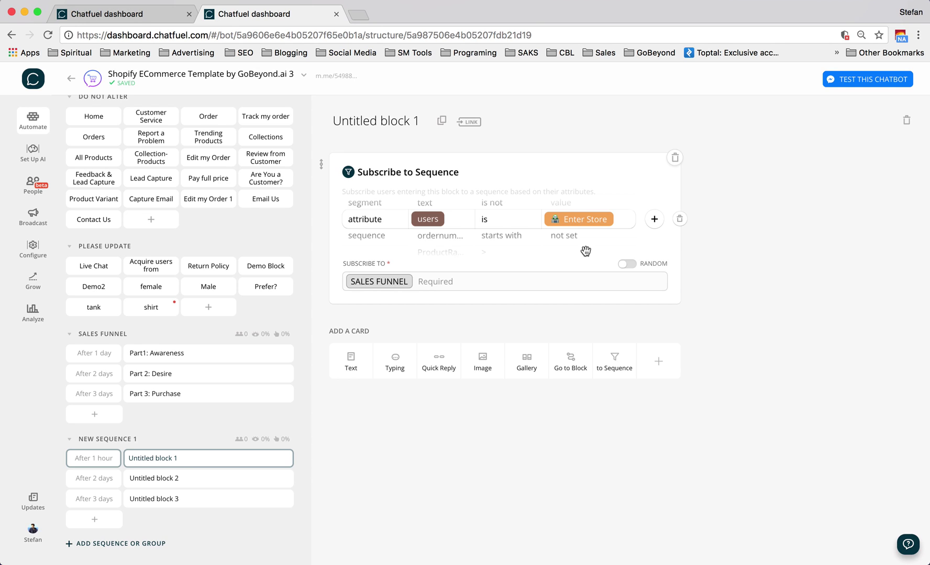
Browse the filter's attribute wheel through origin, email, UserEmail and EditOrder
click(440, 237)
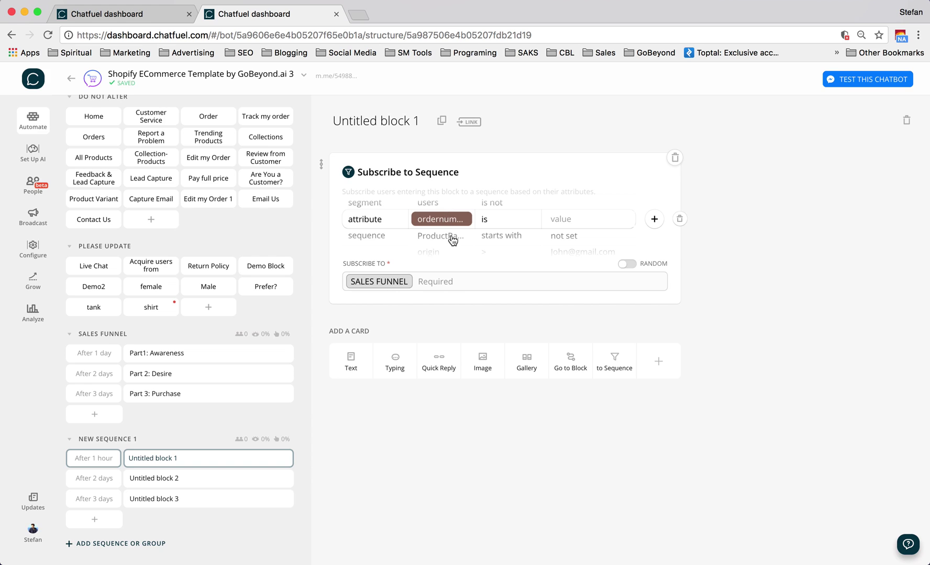
click(452, 238)
click(441, 238)
click(442, 237)
click(443, 238)
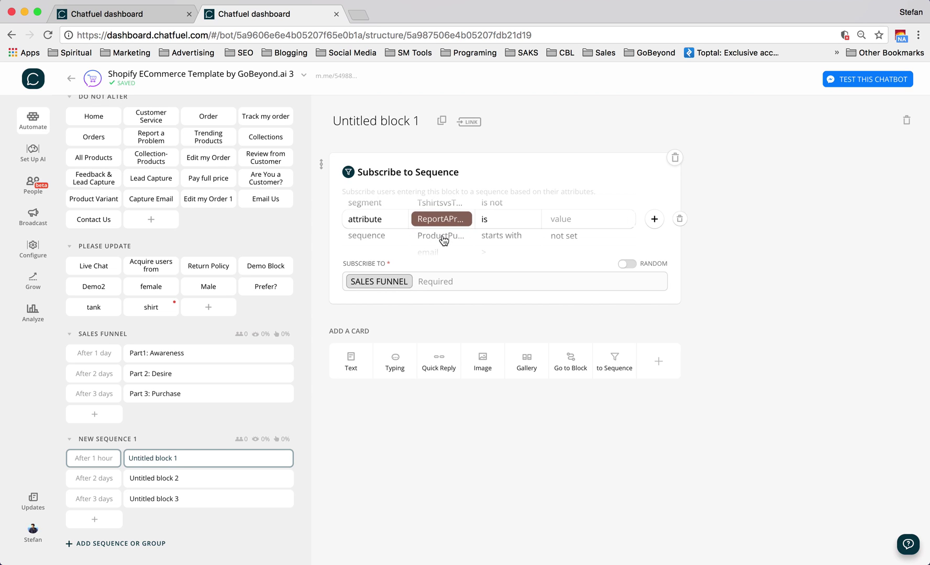
click(443, 238)
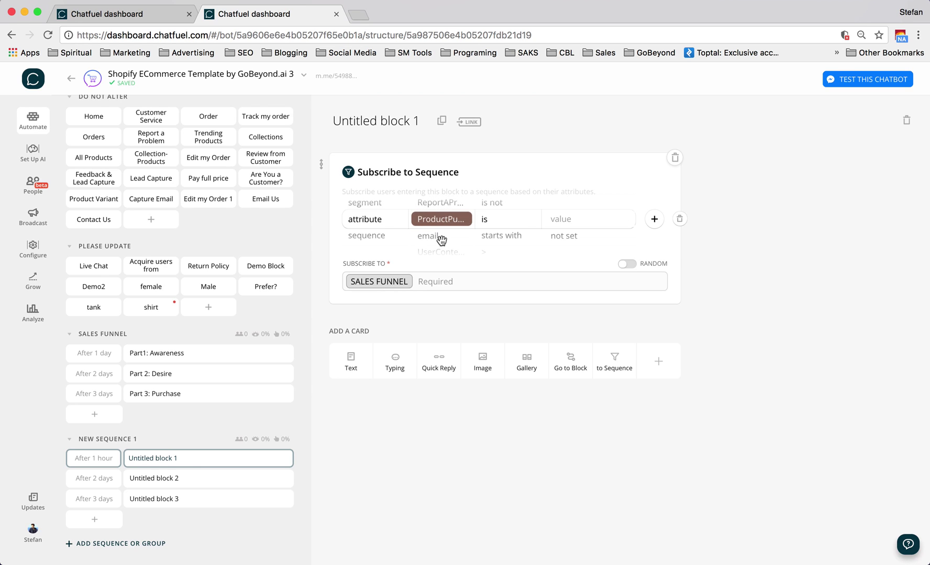
click(440, 236)
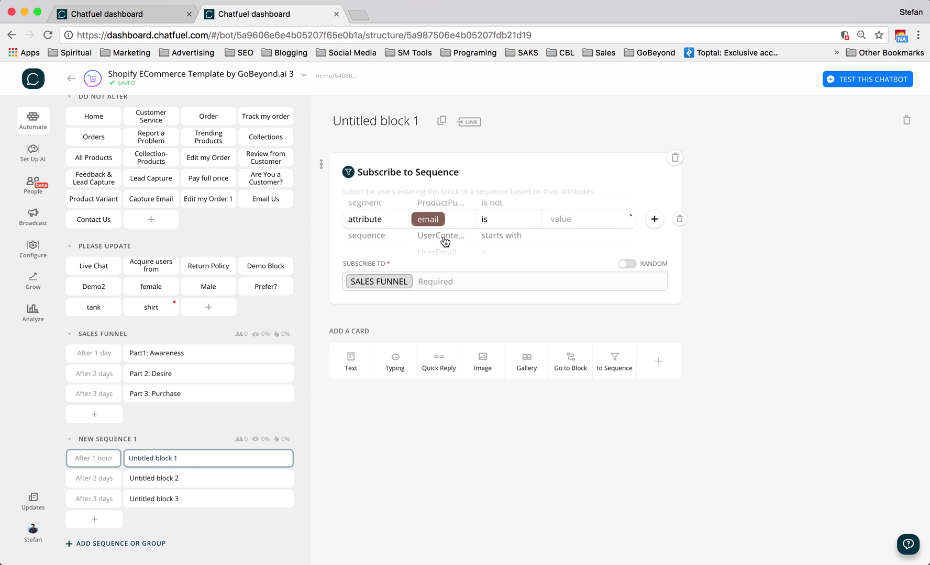
click(444, 240)
click(443, 237)
click(443, 236)
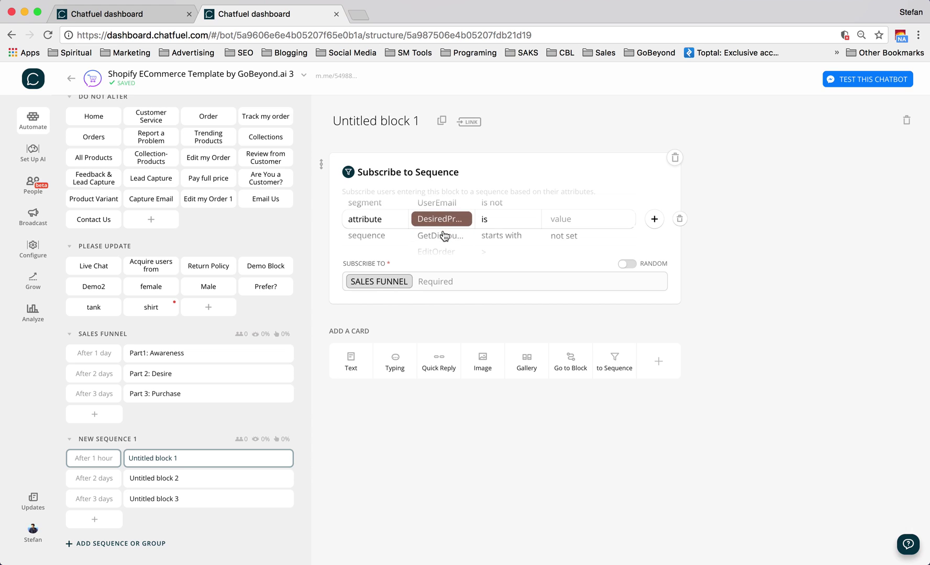
click(443, 237)
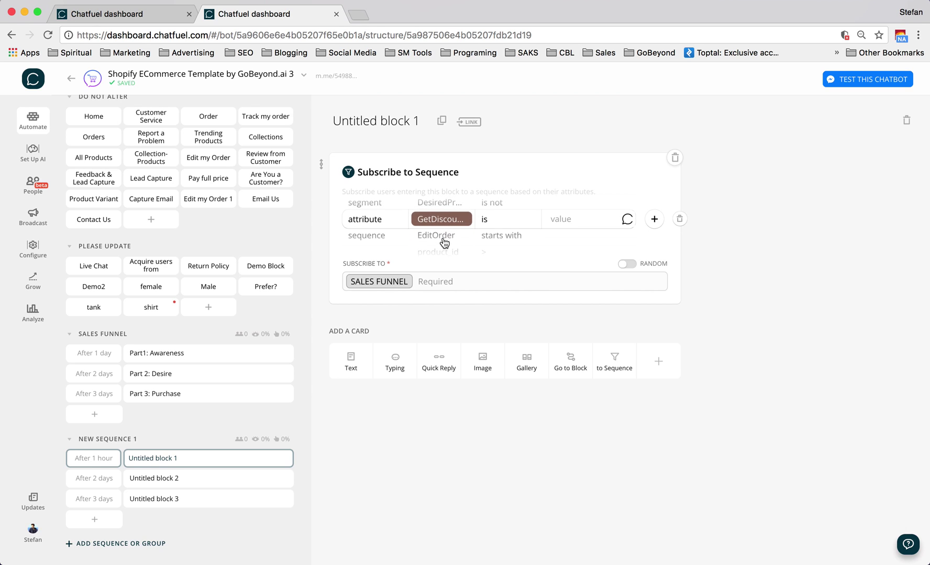
click(445, 241)
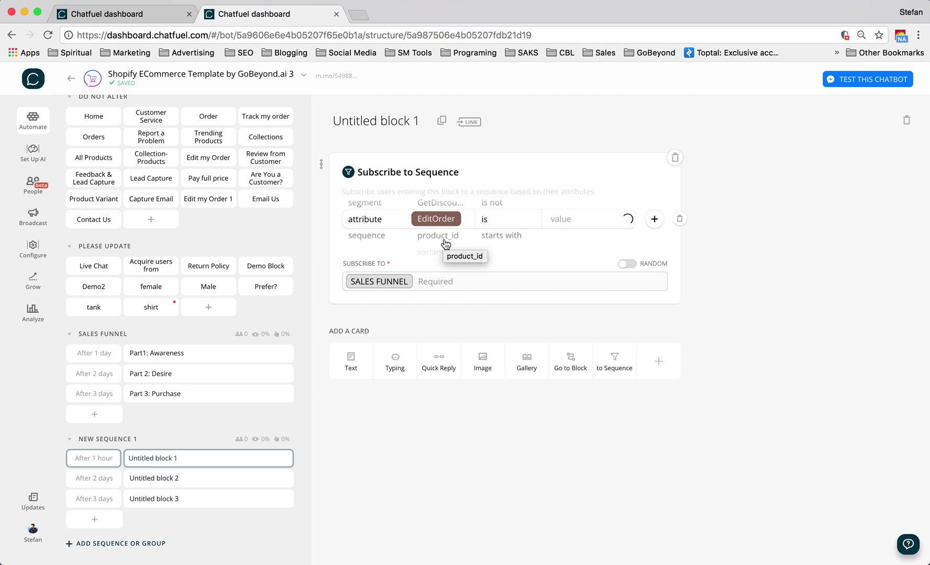
click(444, 240)
click(444, 240)
click(444, 238)
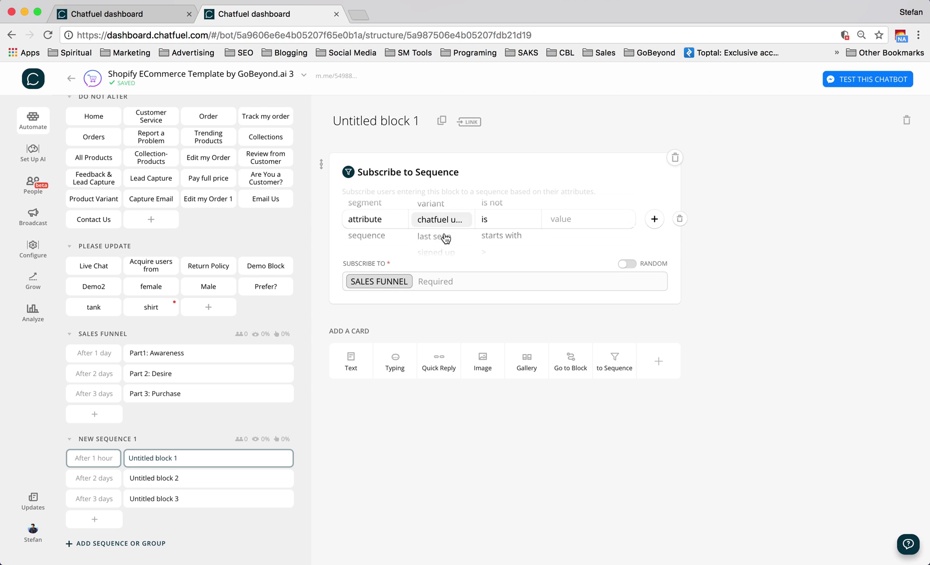
Choose 'last visited block' as the filter attribute after trying last seen and signed up
click(445, 239)
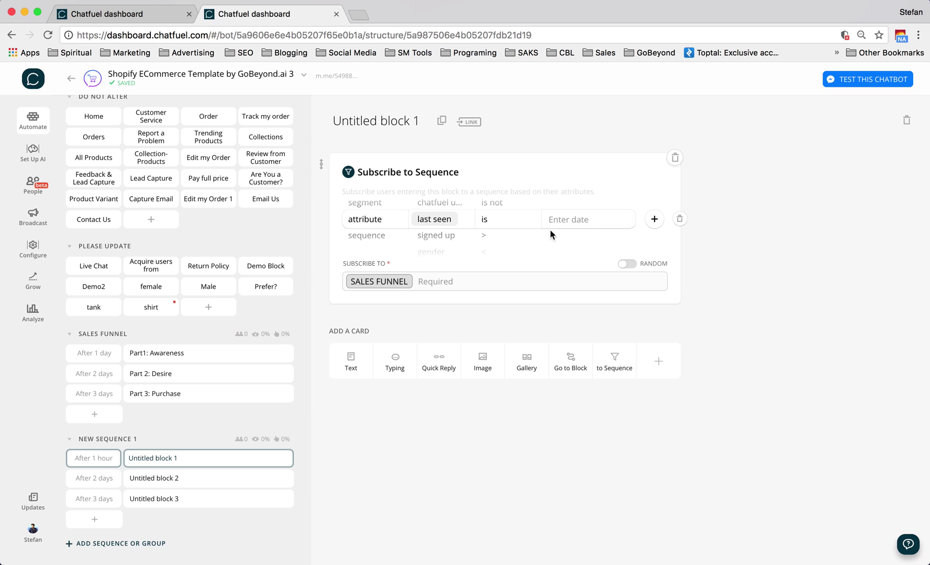
click(452, 244)
click(444, 243)
click(446, 238)
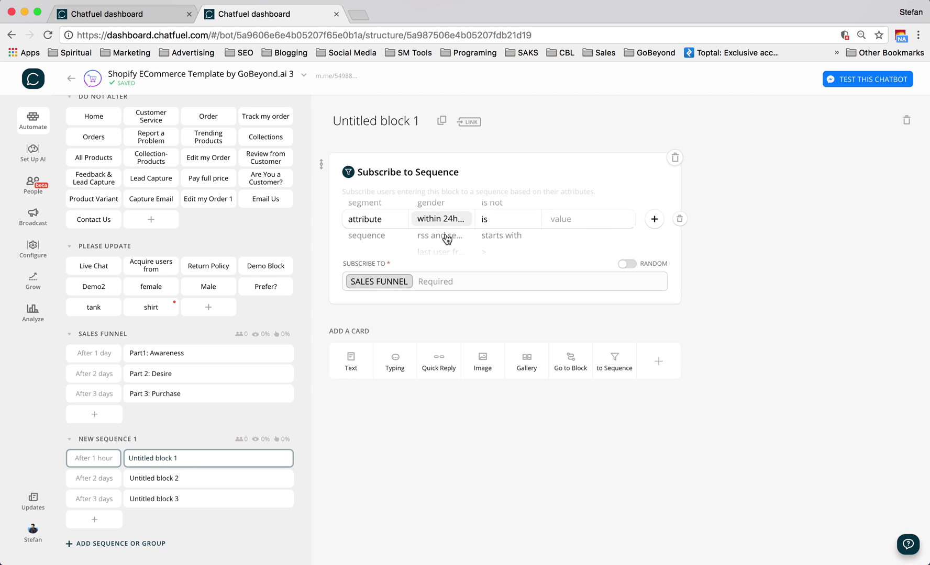
click(446, 239)
click(447, 238)
click(442, 239)
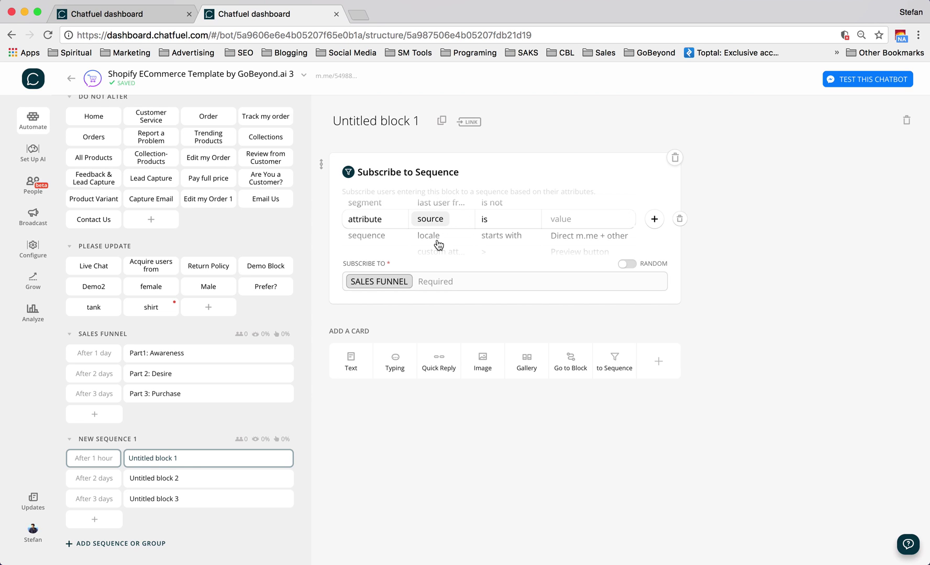
click(437, 243)
click(438, 245)
click(439, 244)
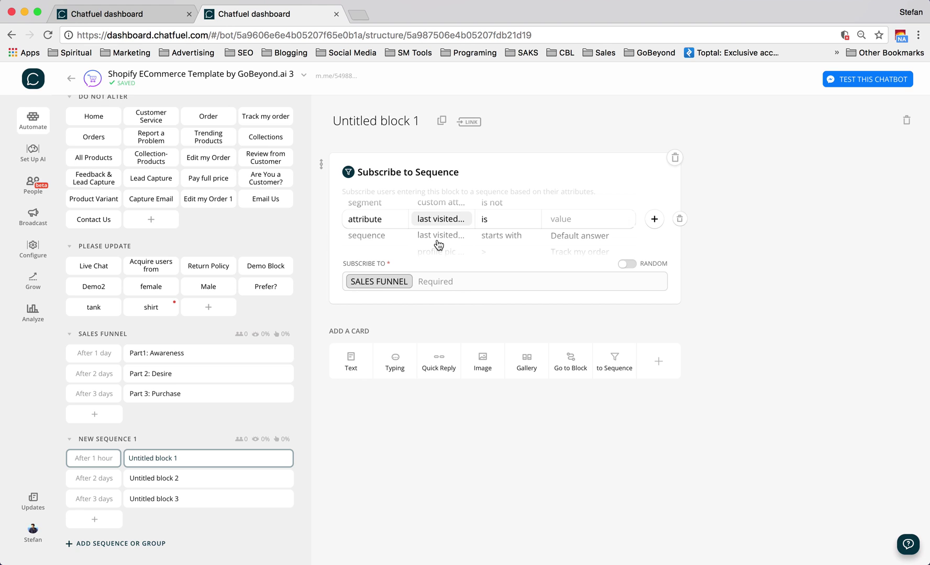
Set the filter value to 'Welcome message'
scroll(588, 244, down, 1)
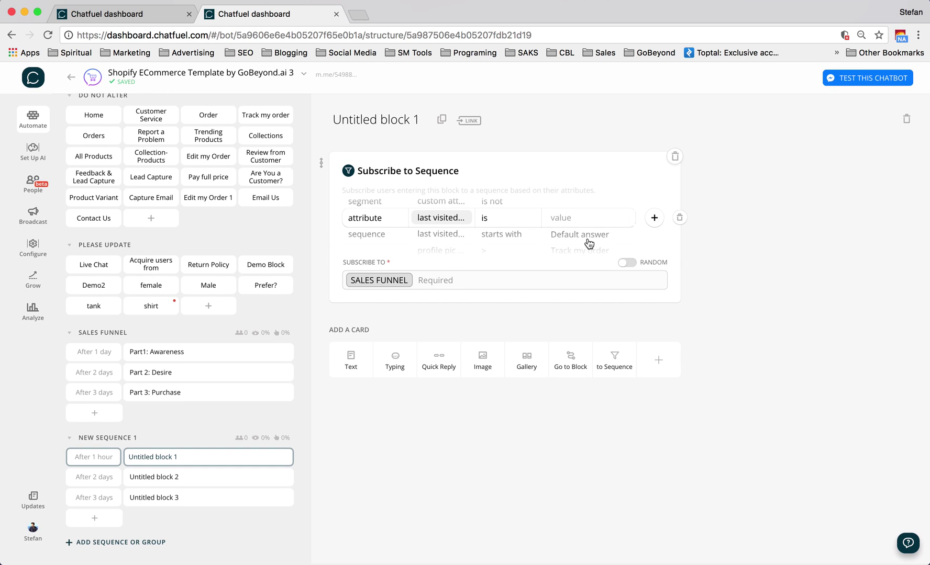
scroll(581, 224, up, 1)
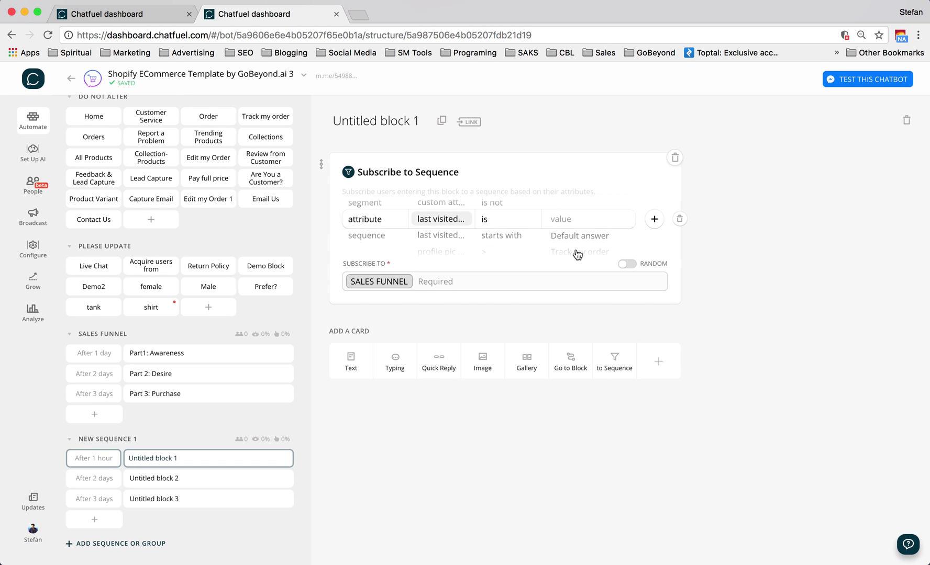
click(577, 254)
click(574, 238)
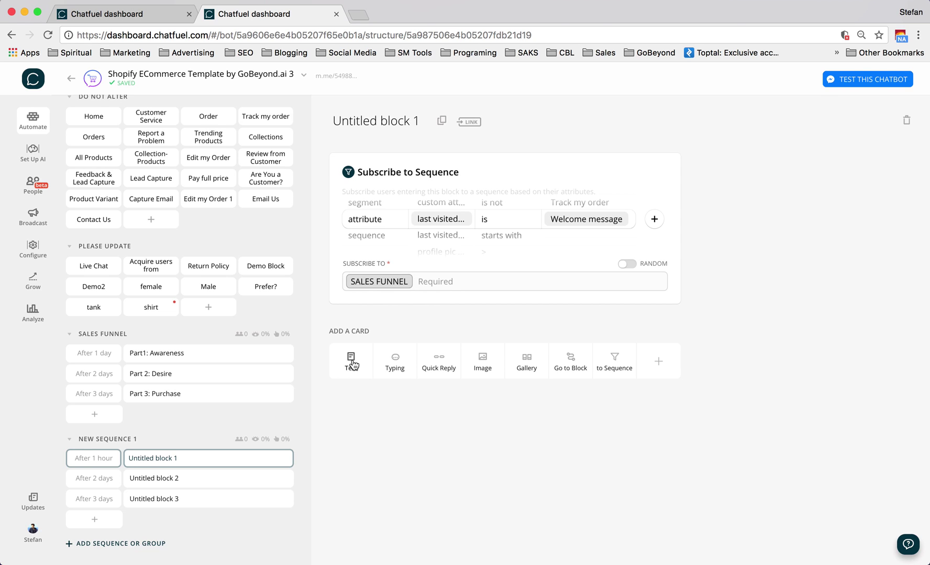
Add a text card reading 'Hi' to Untitled block 1, then go to Part1: Awareness
click(351, 363)
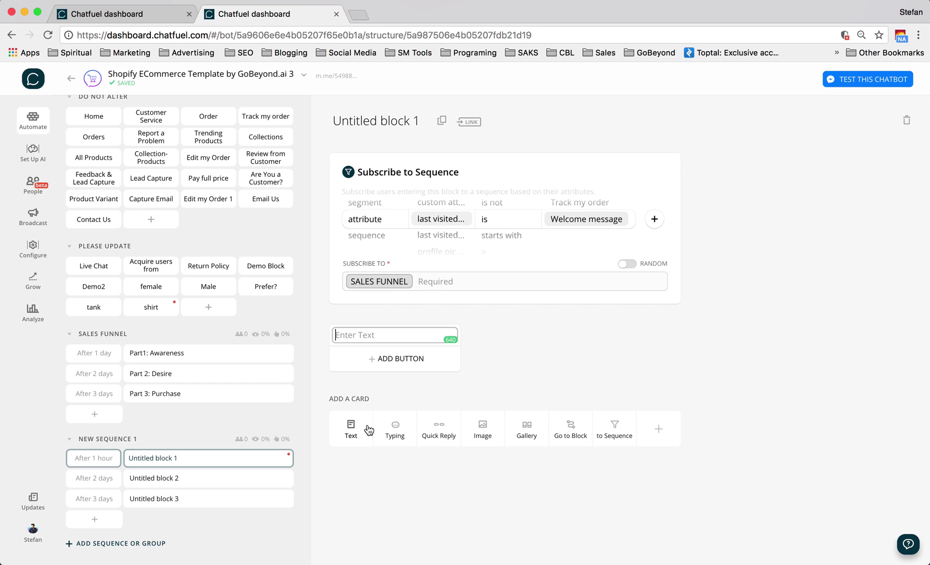
text(Hi)
click(156, 356)
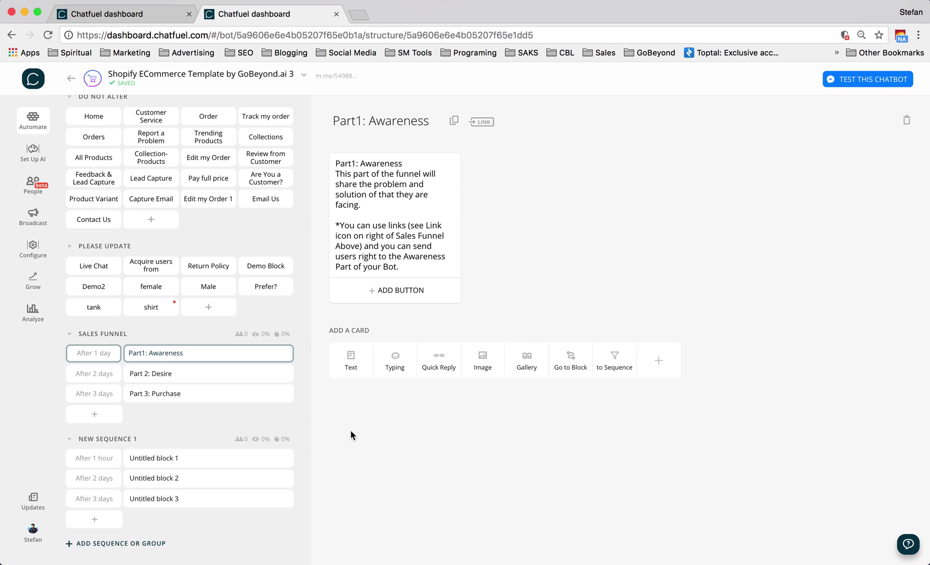
Add a text card reading 'Hi {{first name}}, I think you will really like thi' using the first-name attribute
click(351, 361)
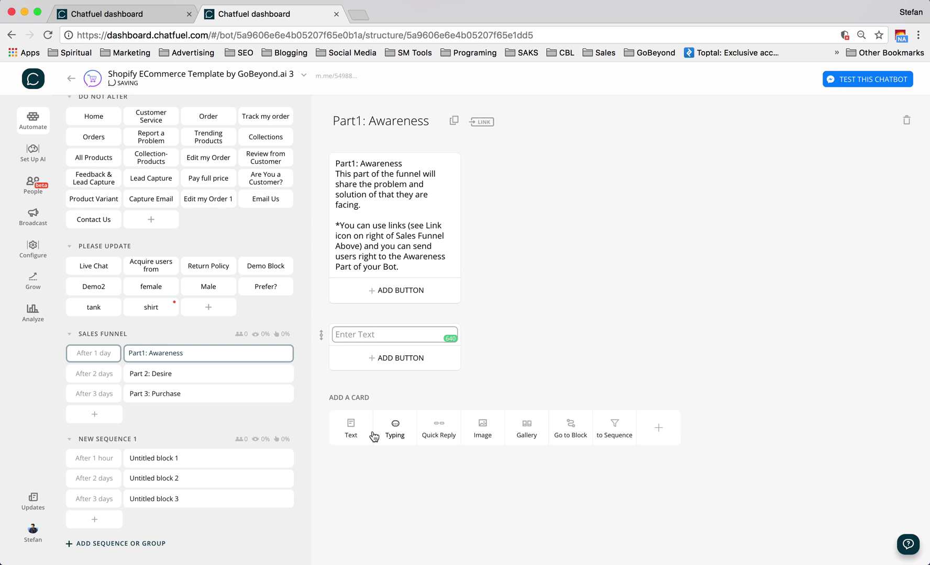
text(Hi {{f)
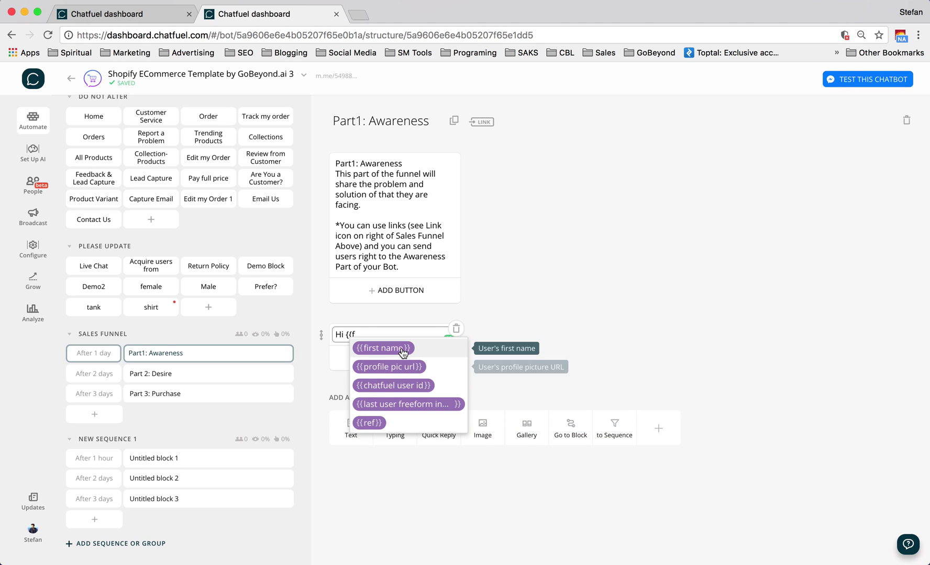
click(403, 354)
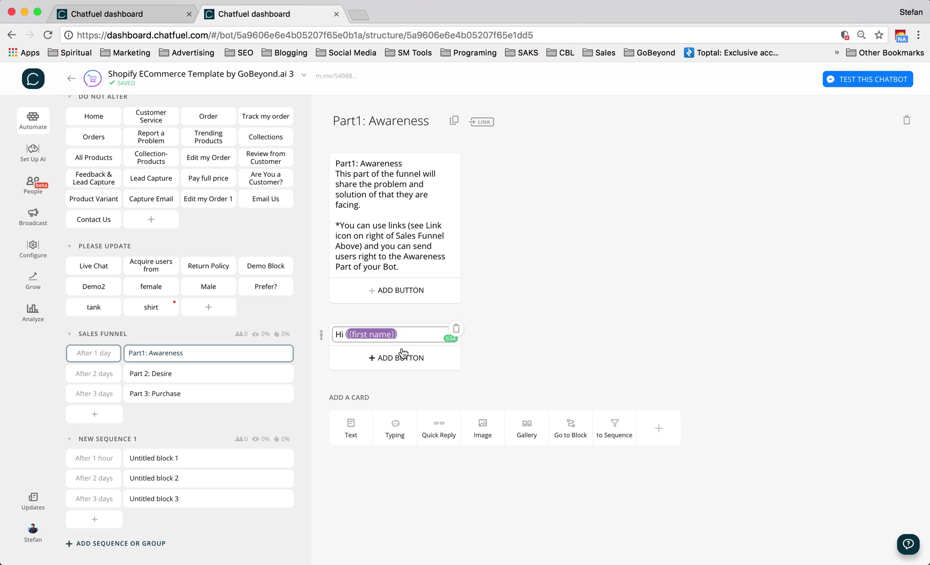
text(have you s)
key(BackSpace)
key(BackSpace)
key(BackSpace)
key(BackSpace)
key(BackSpace)
key(BackSpace)
key(BackSpace)
text(, I think you will reall)
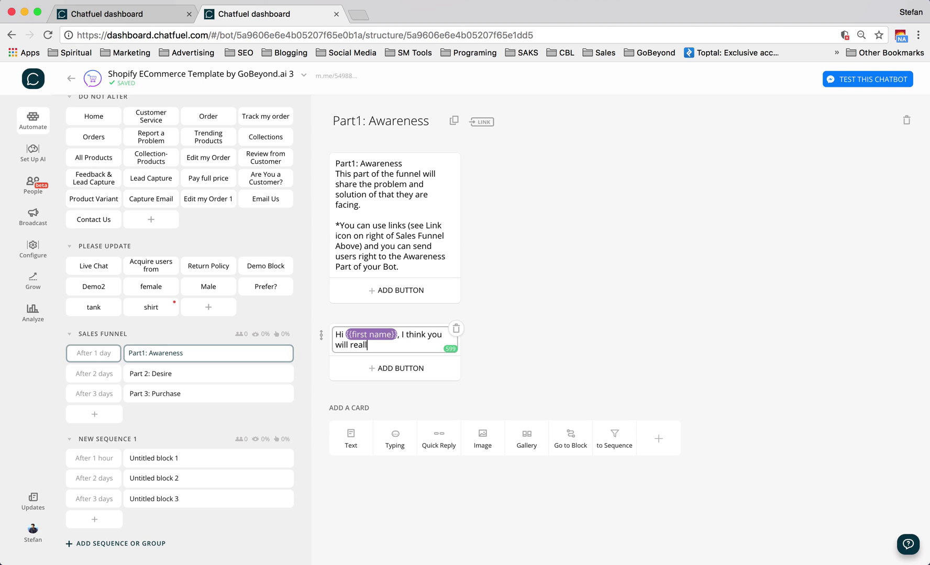
text(y like this:)
Add a gallery card and delete the empty image card
click(483, 441)
click(397, 462)
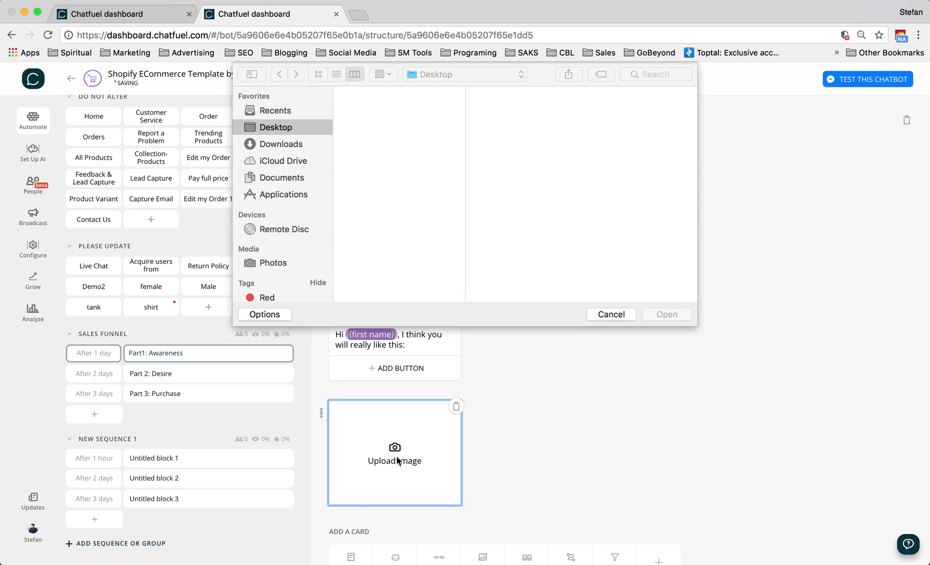
click(610, 314)
scroll(551, 396, down, 2)
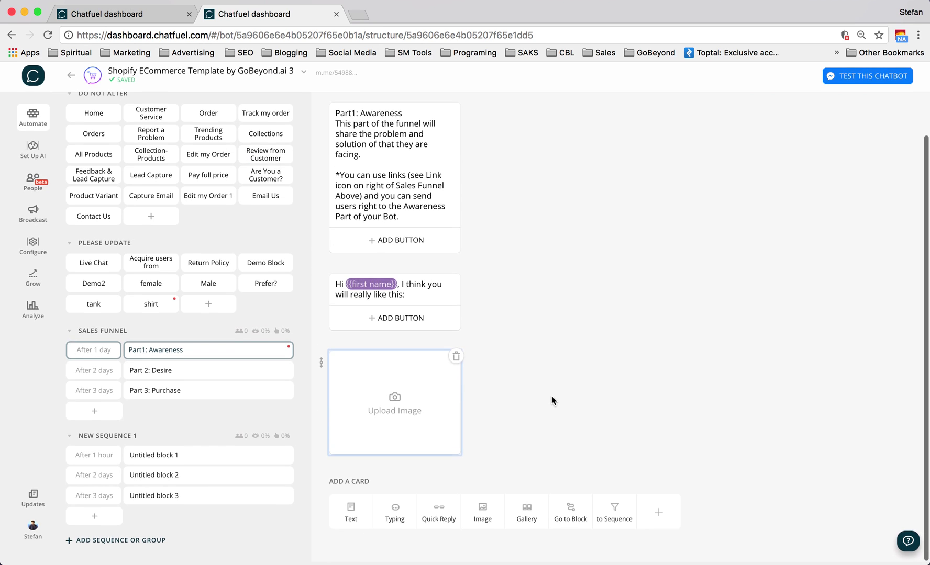
click(528, 516)
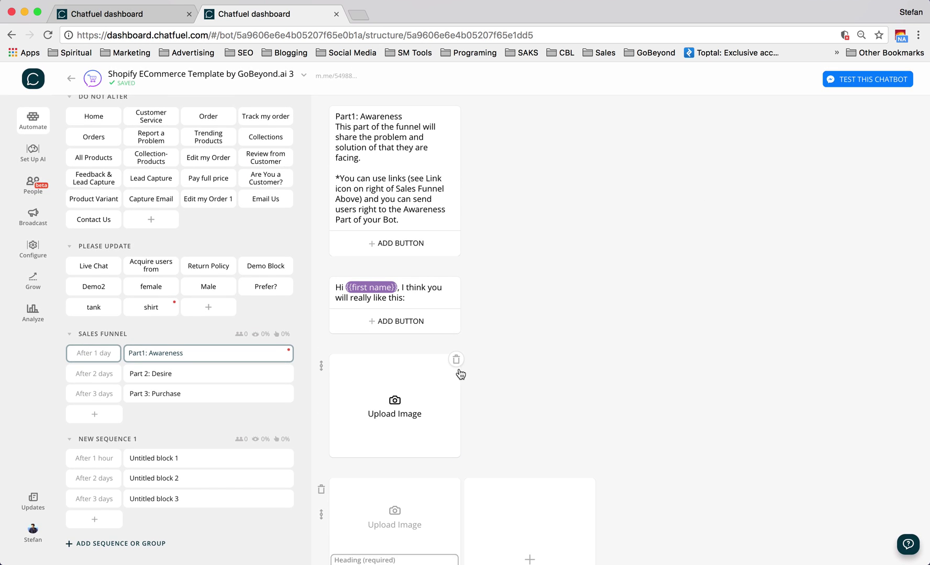
click(455, 364)
click(526, 337)
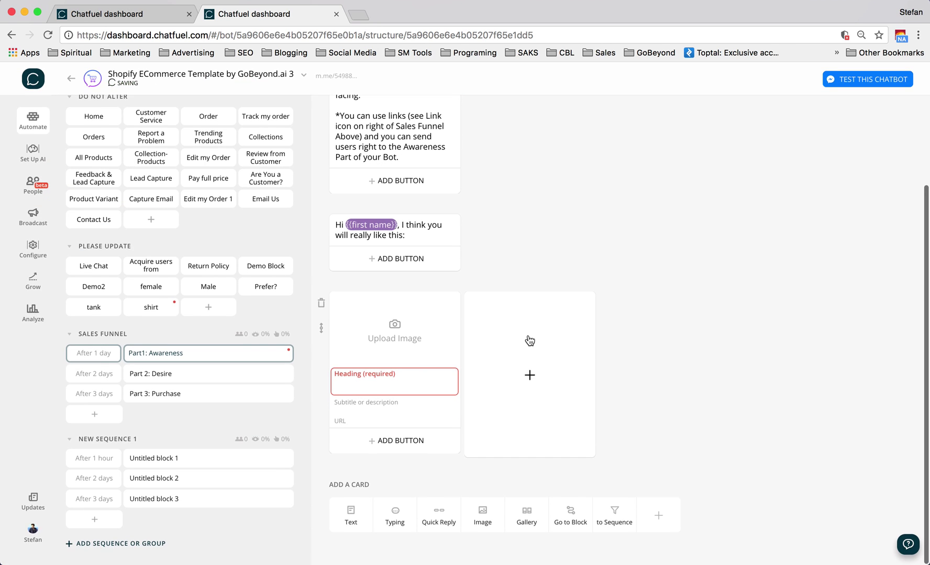
Upload 'Aha Moments Logo Transparrent.png' from the Logo folder to the gallery as a square image
click(388, 331)
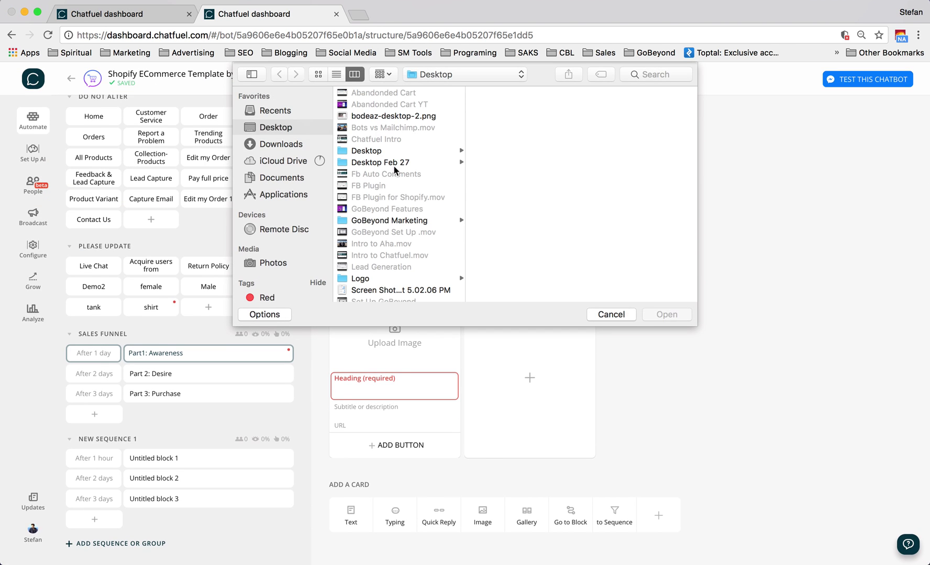
scroll(391, 199, down, 3)
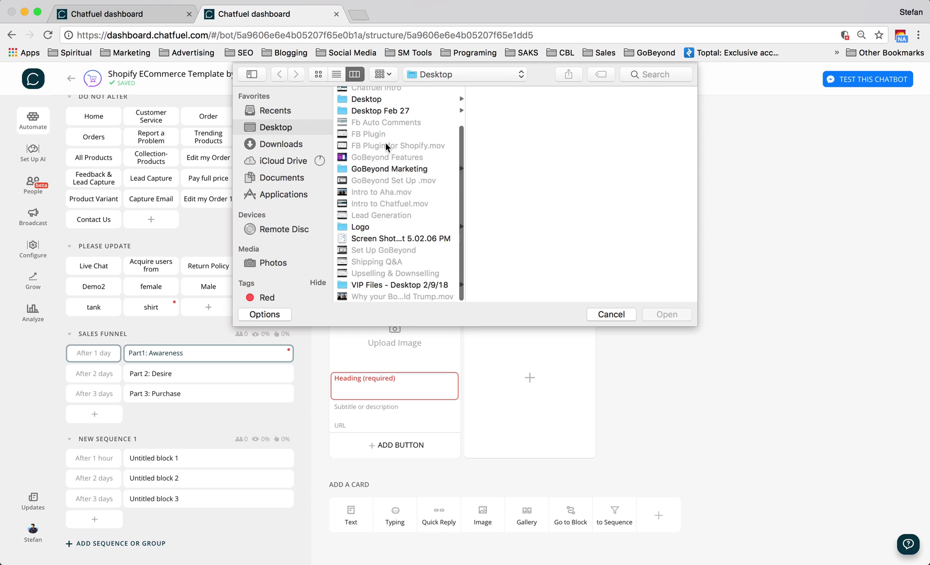
click(368, 227)
click(499, 103)
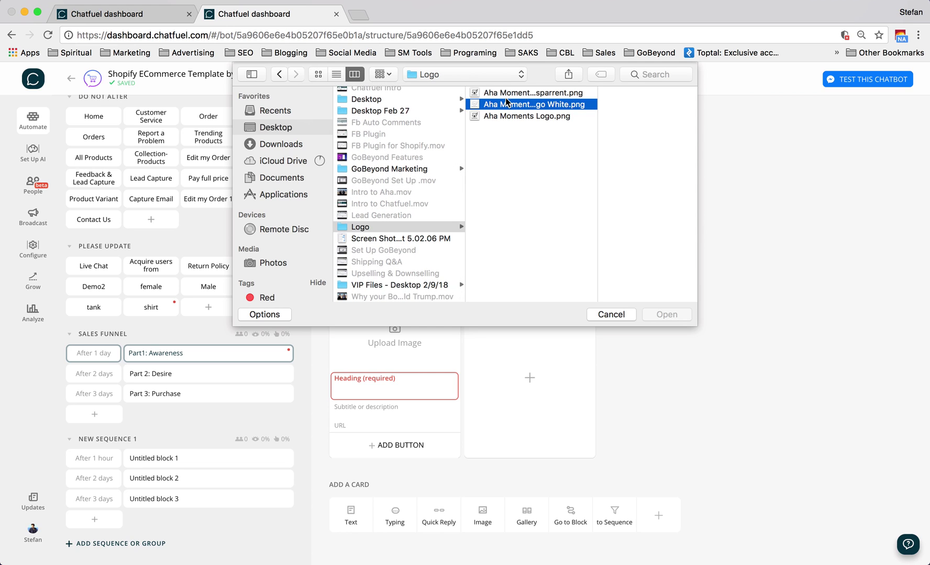
click(497, 93)
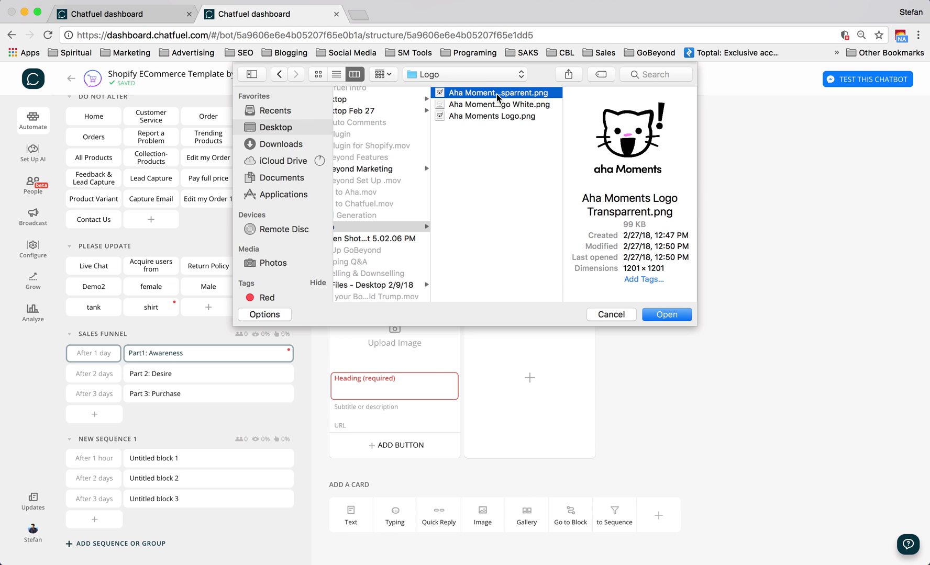
click(661, 315)
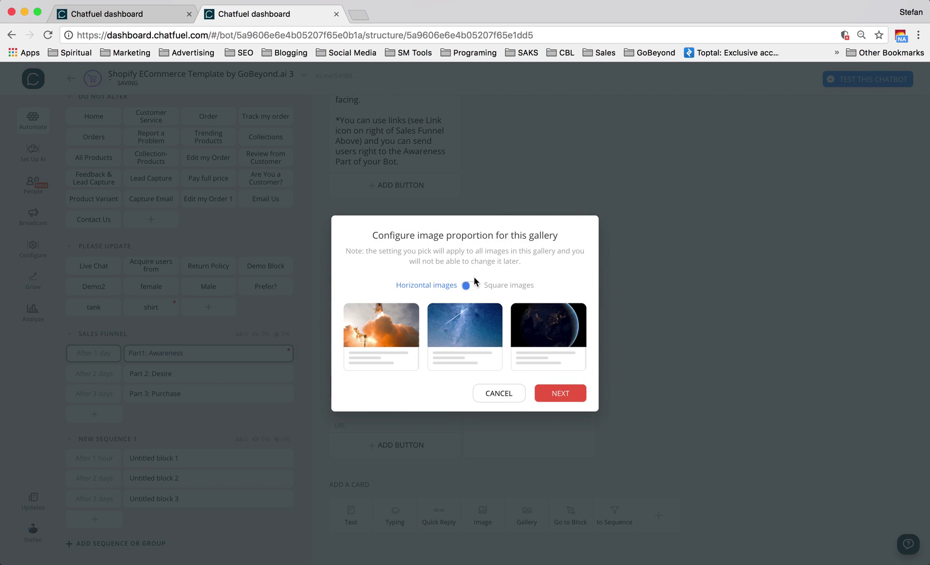
click(471, 286)
click(559, 413)
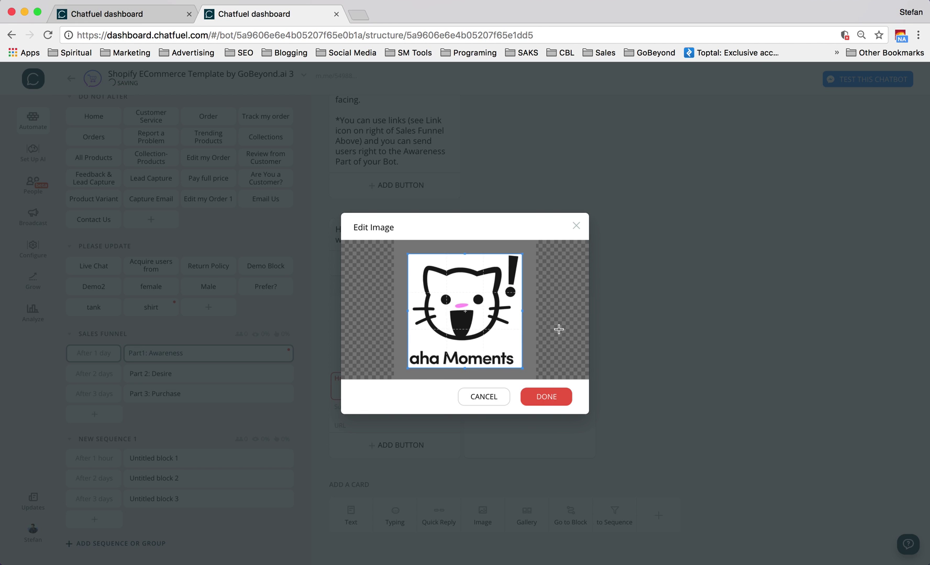
click(551, 394)
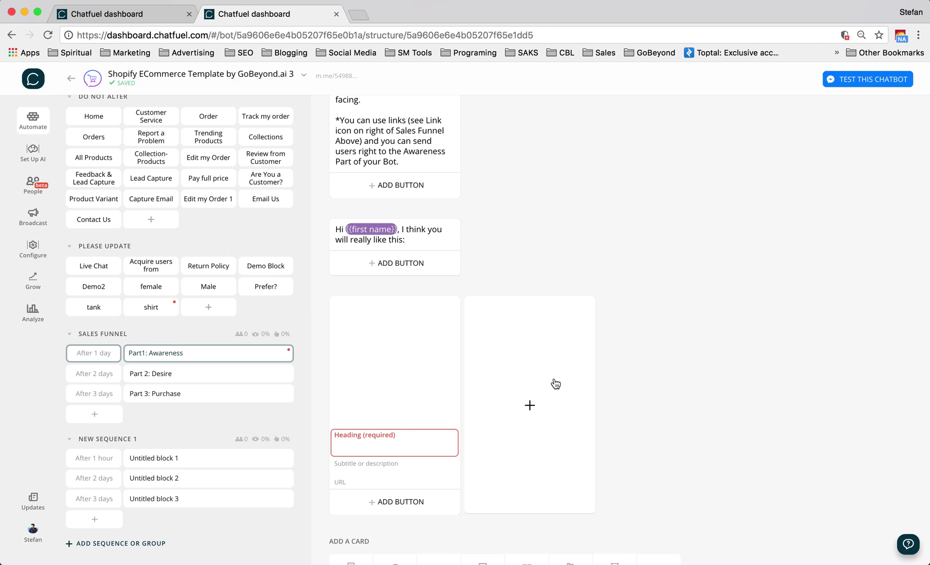
click(378, 441)
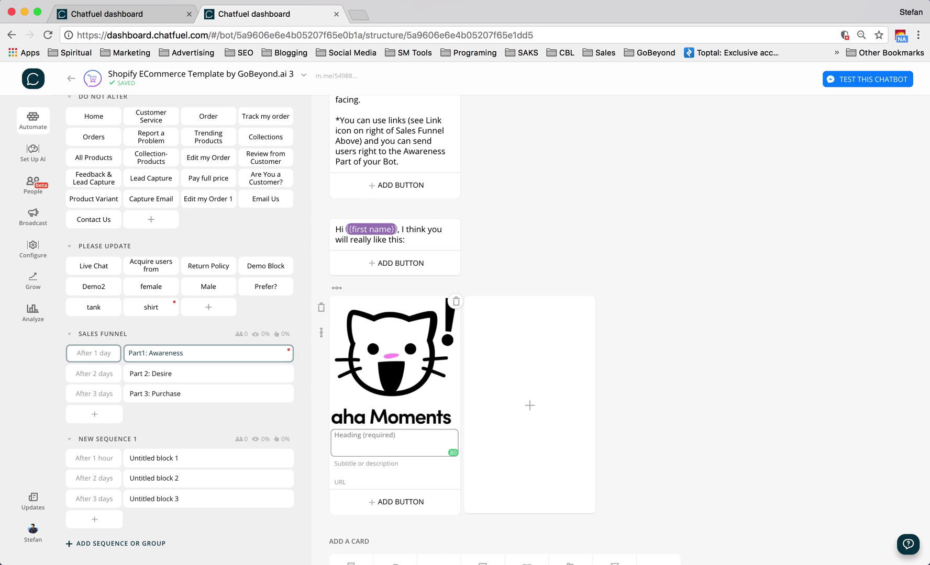
Title the gallery card 'T-Shirt' and add a button linking to store.com
text(T-Shirt)
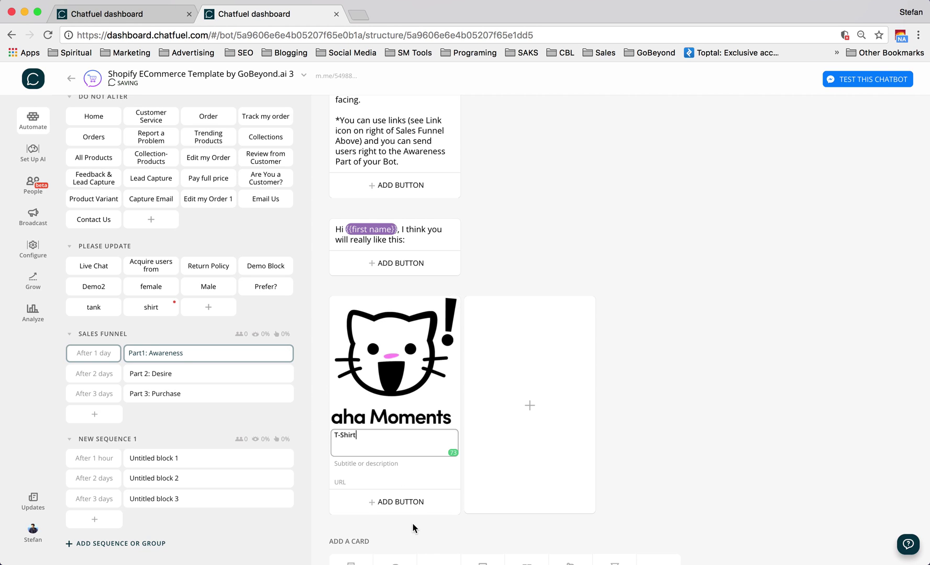
click(407, 502)
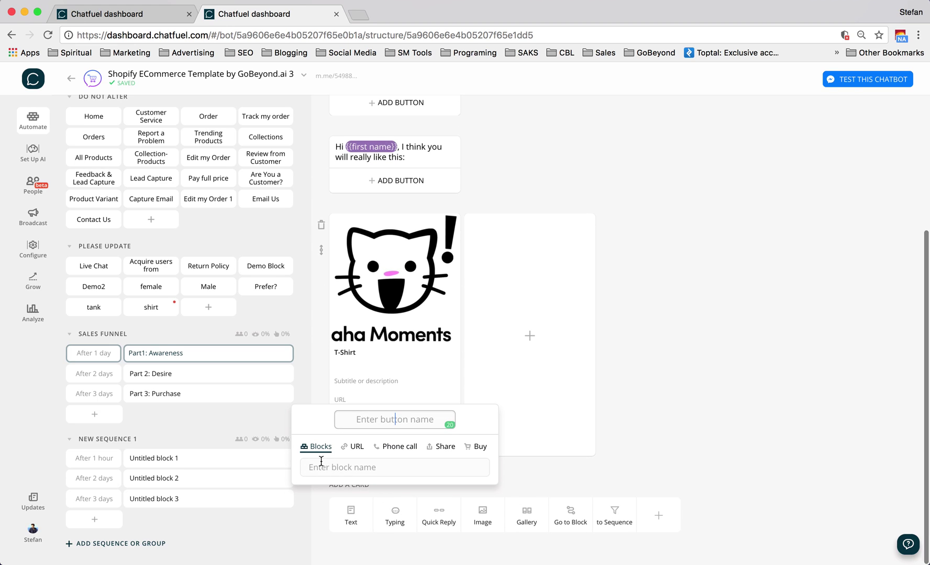
click(355, 448)
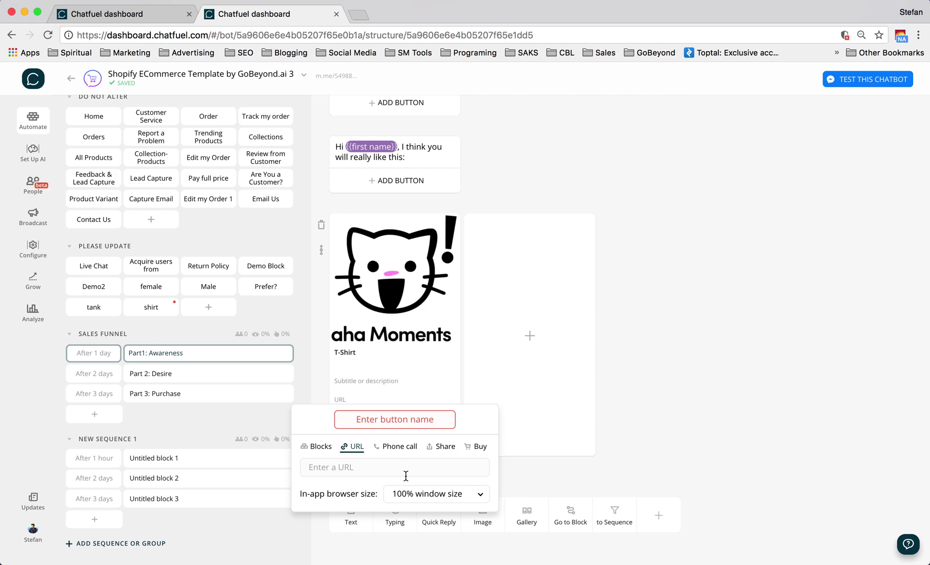
text(store.com)
Name the button 'Buy $10', keeping the 100% browser window size
click(405, 419)
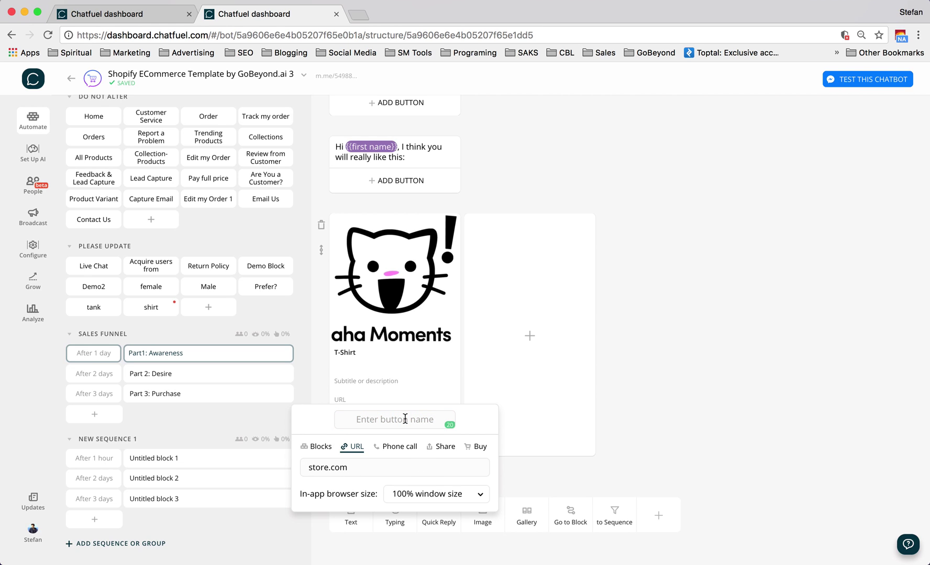
click(416, 494)
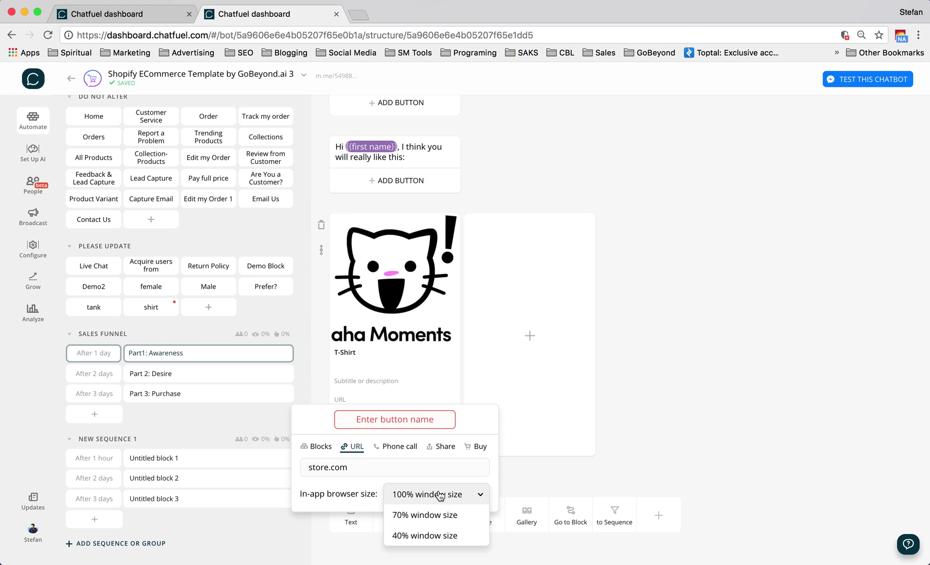
click(562, 490)
click(394, 421)
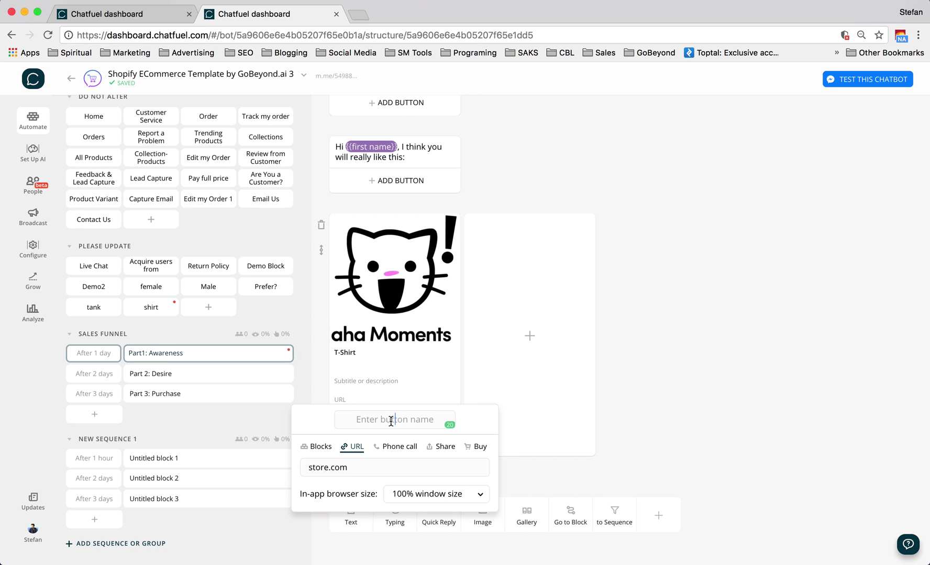
text(Buy)
text( . )
text($10)
key(Left)
key(Left)
key(Left)
key(BackSpace)
key(BackSpace)
key(BackSpace)
click(522, 464)
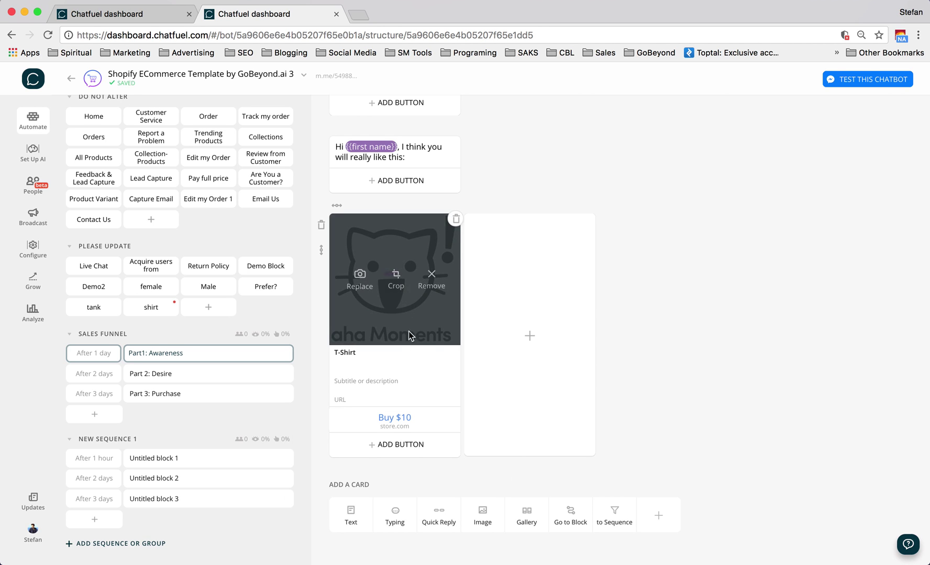
Add an image card with the transparent Aha Moments logo
scroll(417, 388, up, 5)
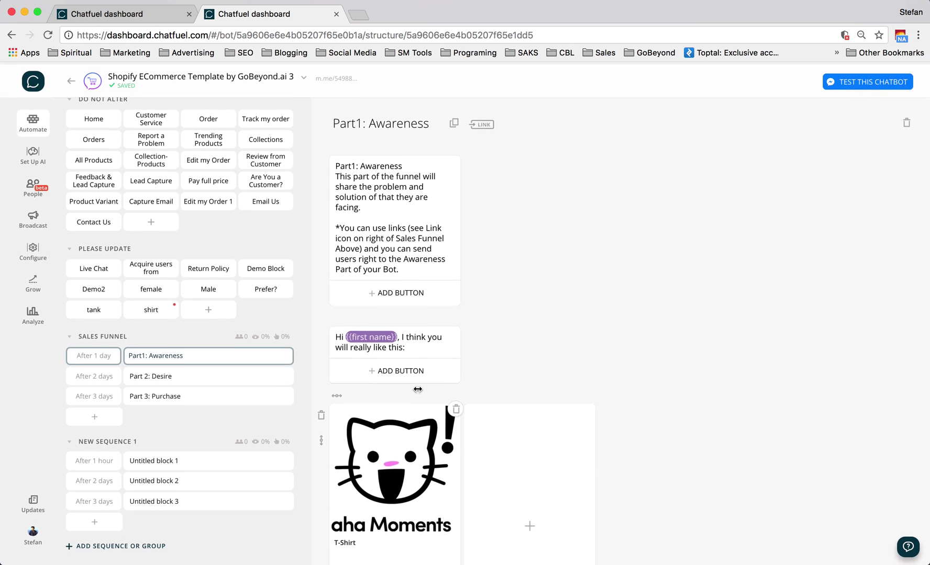
scroll(413, 345, down, 4)
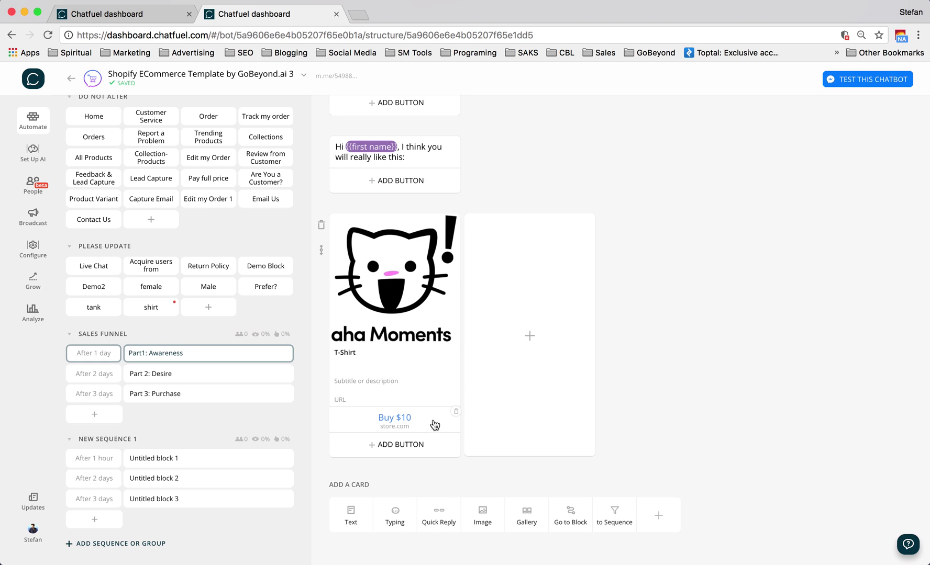
click(483, 517)
click(402, 523)
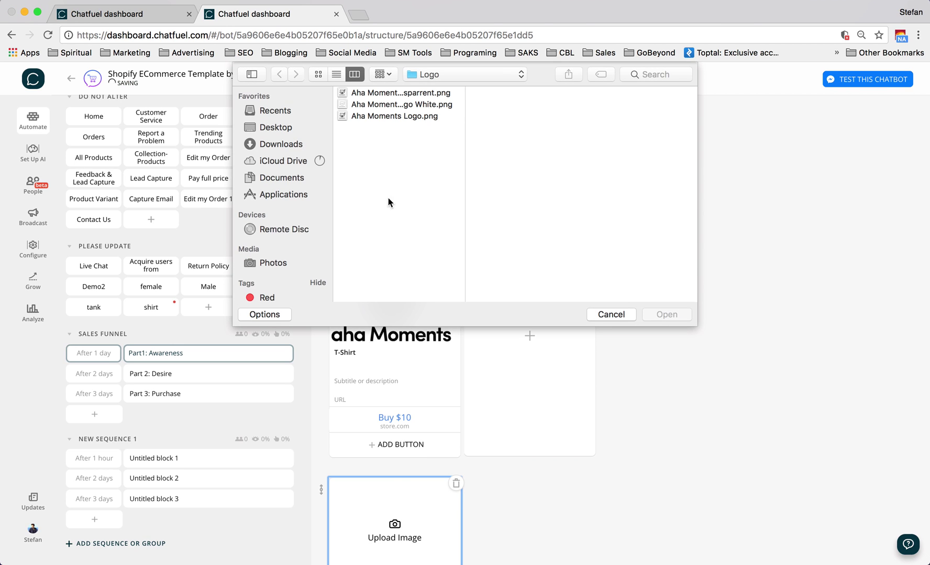
click(390, 93)
key(Return)
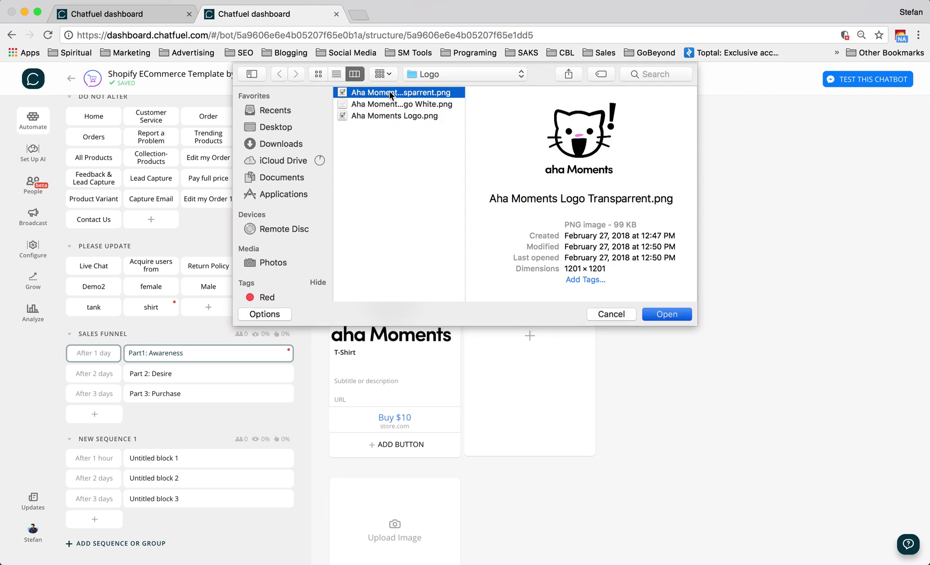
Delete the T-Shirt gallery card
scroll(496, 349, down, 2)
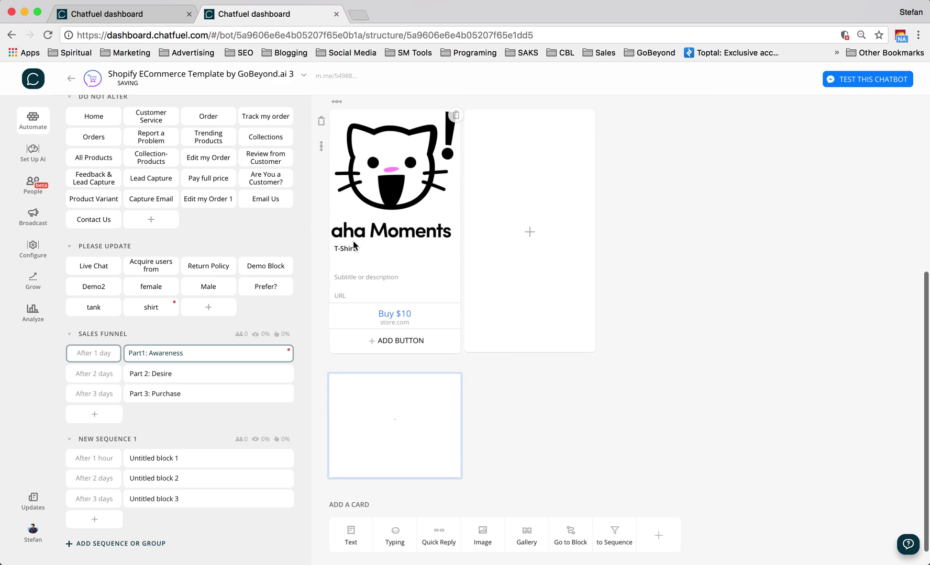
scroll(419, 449, down, 1)
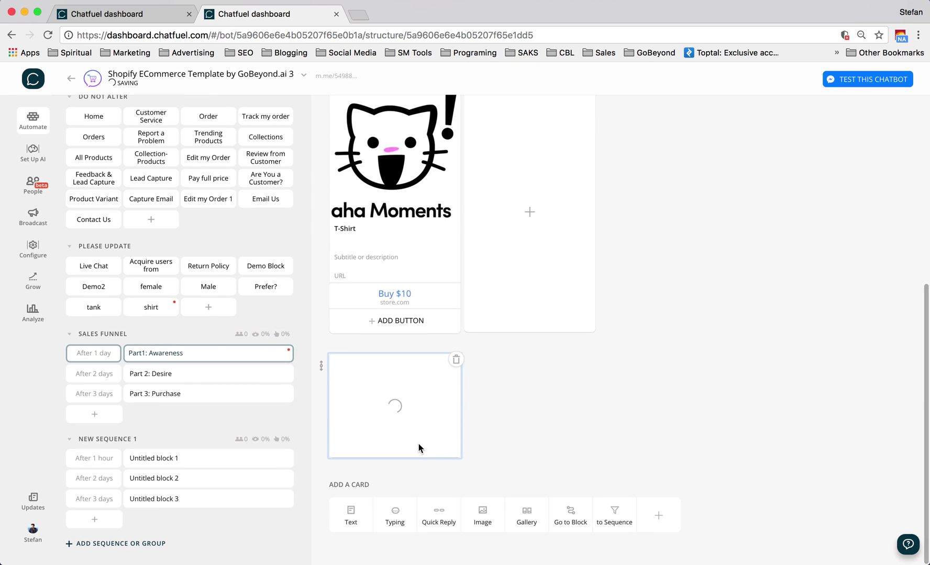
scroll(342, 330, up, 3)
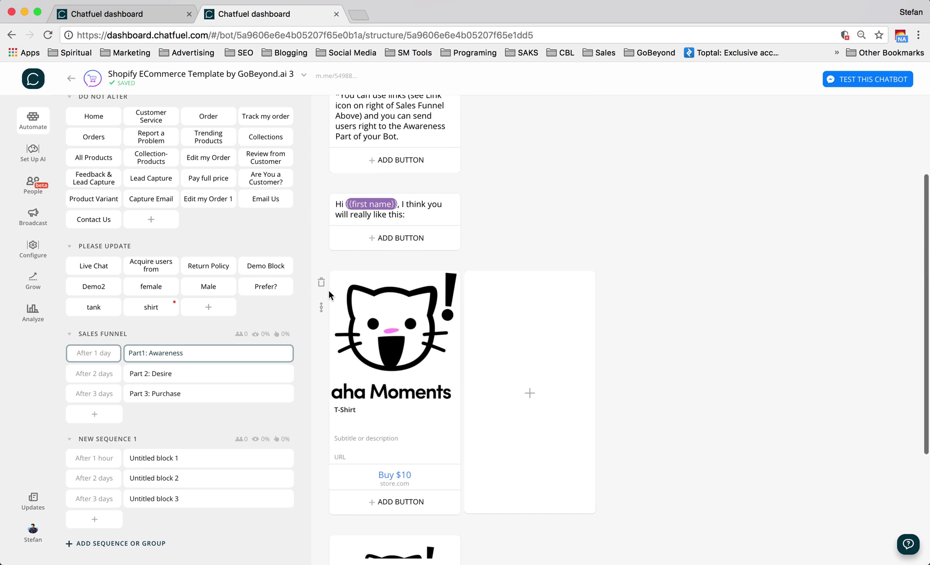
click(321, 282)
click(524, 336)
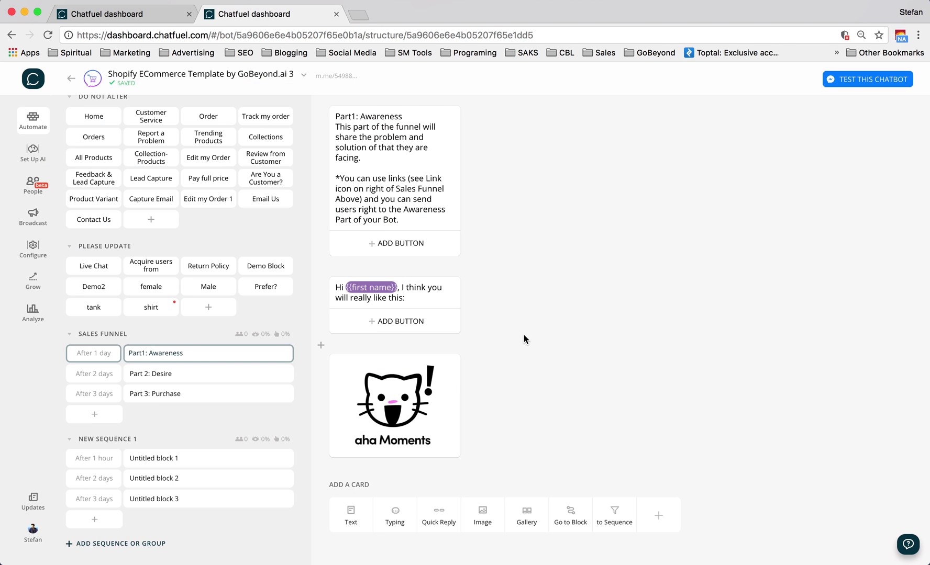
Add a text card reading 'Do you like it?'
click(357, 520)
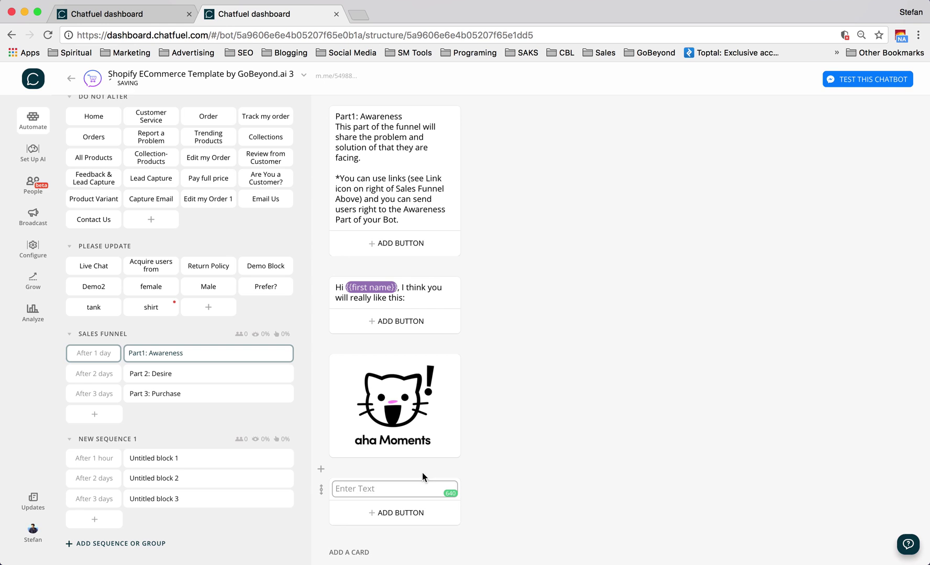
text(Do you like it?)
scroll(654, 429, down, 2)
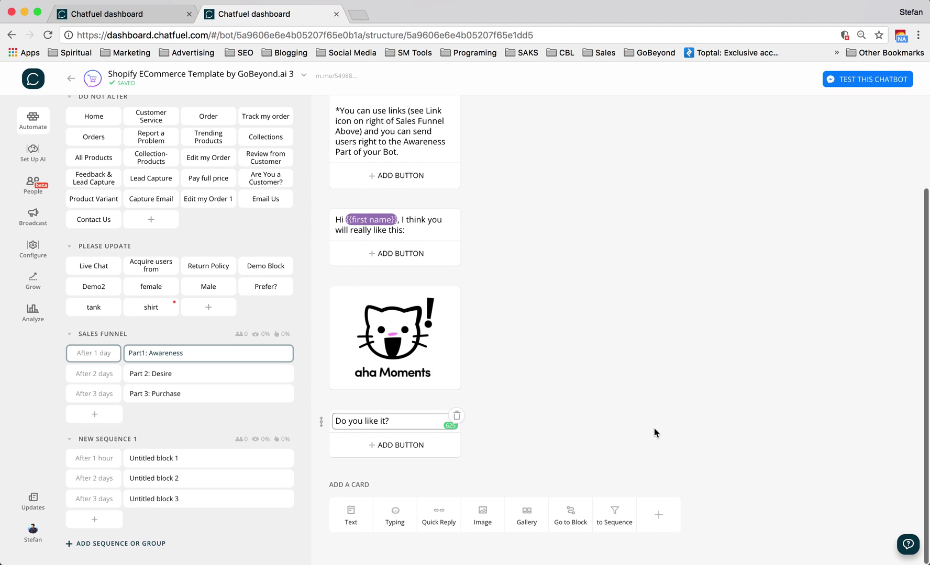
Add quick replies 'I love it!' and 'I hate it!' under the question
click(654, 429)
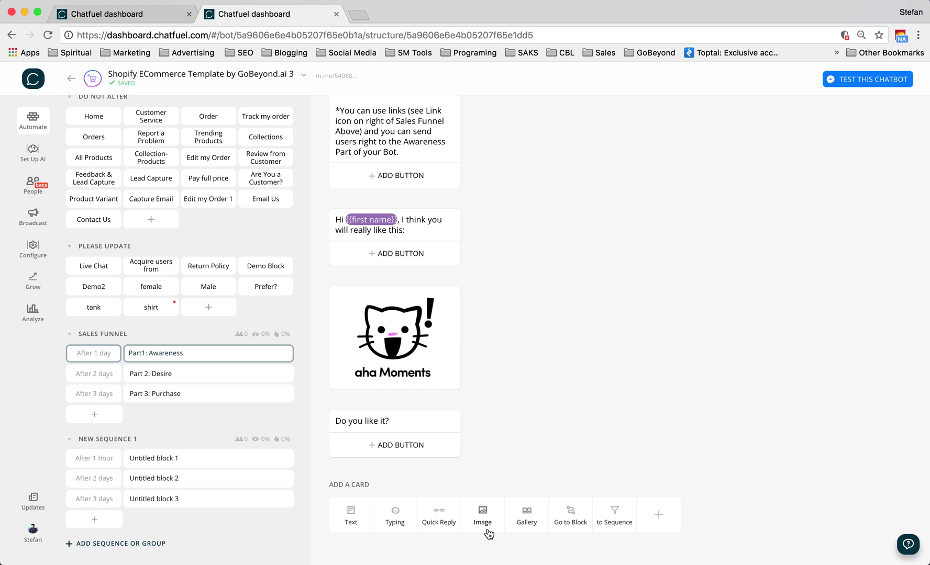
click(443, 518)
scroll(524, 455, down, 2)
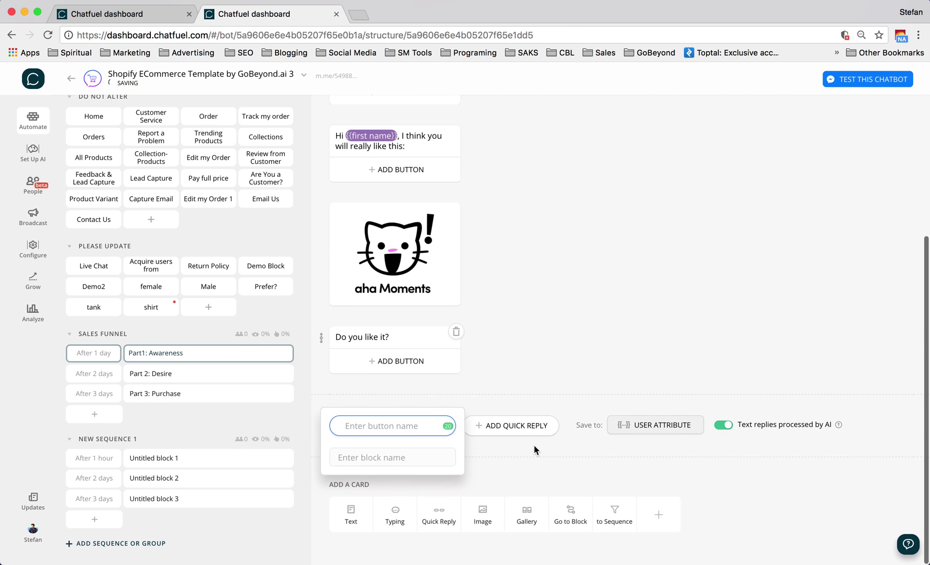
click(520, 464)
click(396, 426)
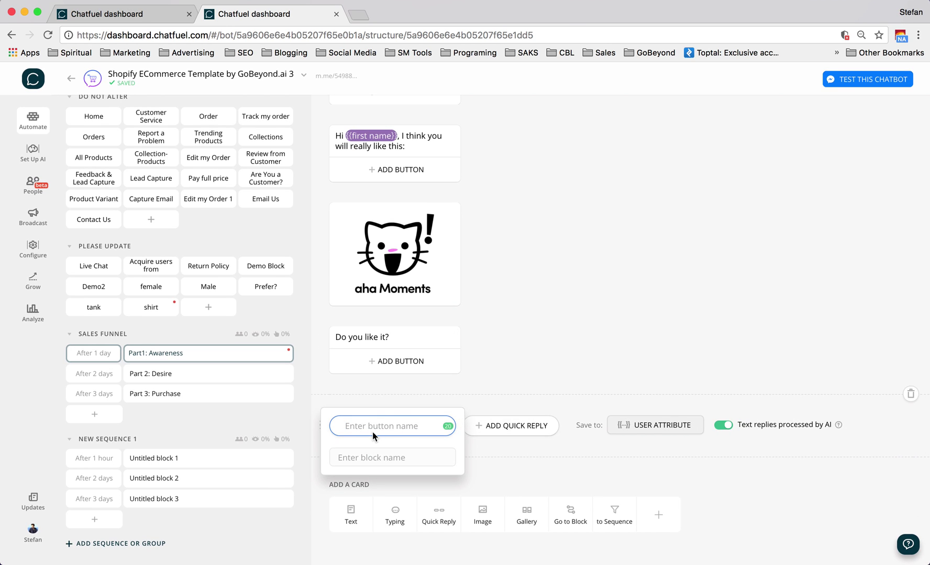
text(I love it!)
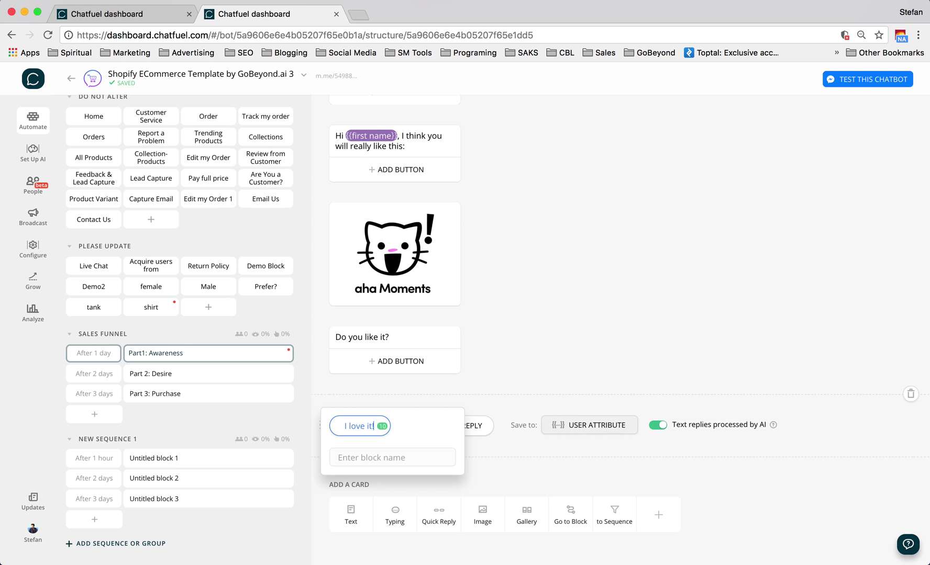
click(537, 468)
click(479, 433)
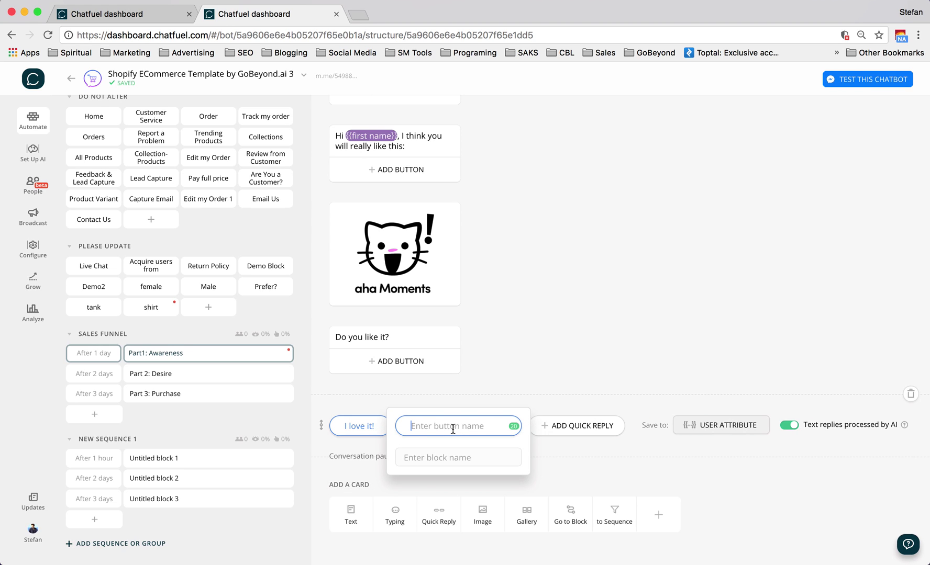
text(I ha)
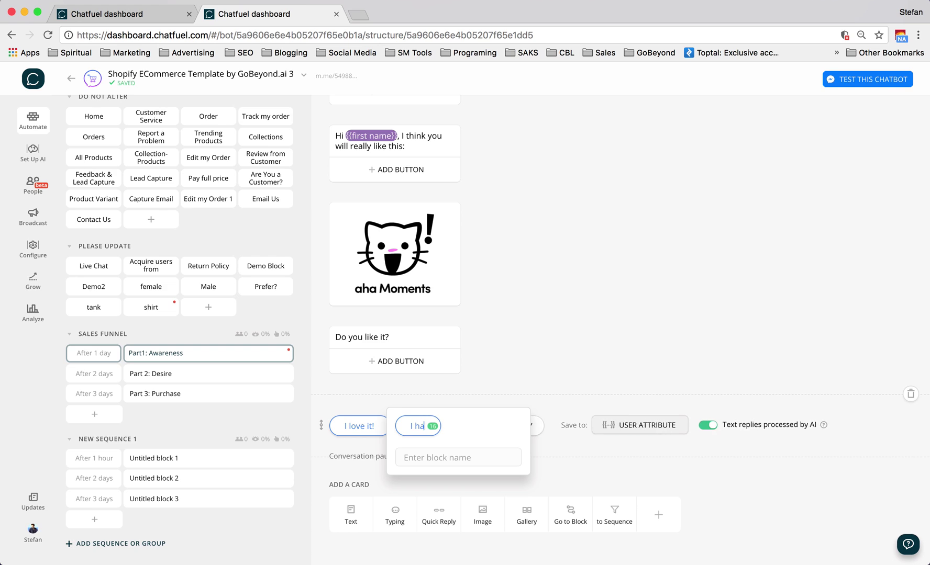
text(te it!)
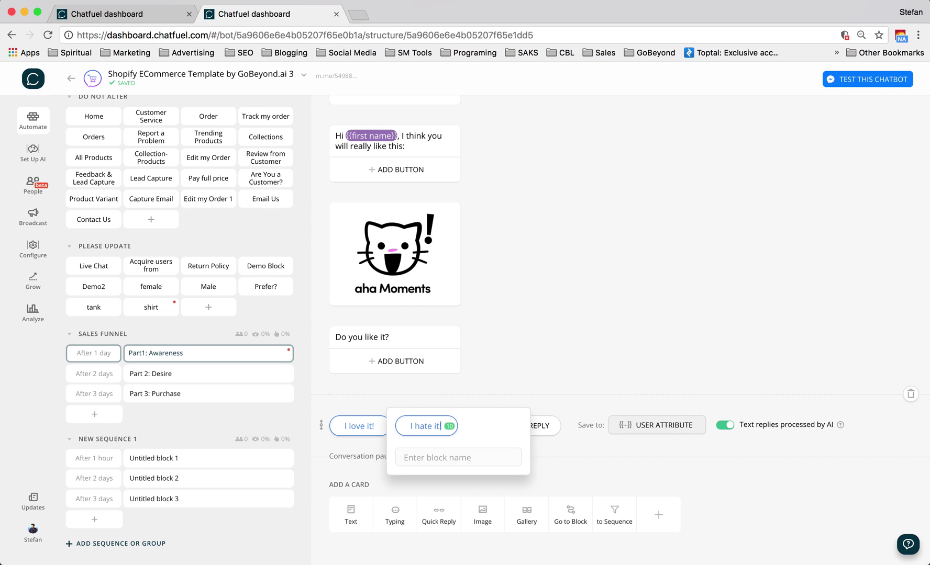
click(565, 468)
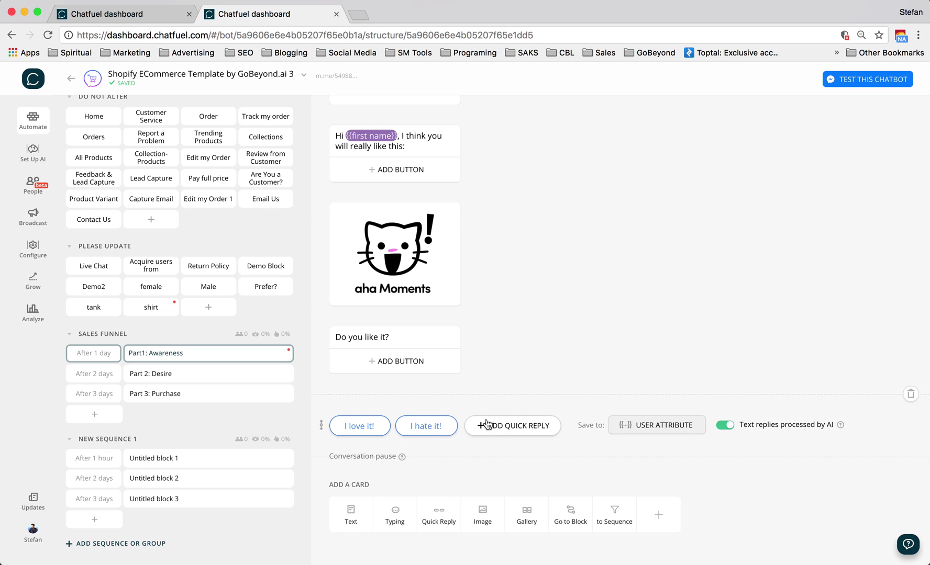
Save the quick-reply answers to the user attribute 'Kitty Love or Hate'
click(660, 421)
click(387, 359)
text(K)
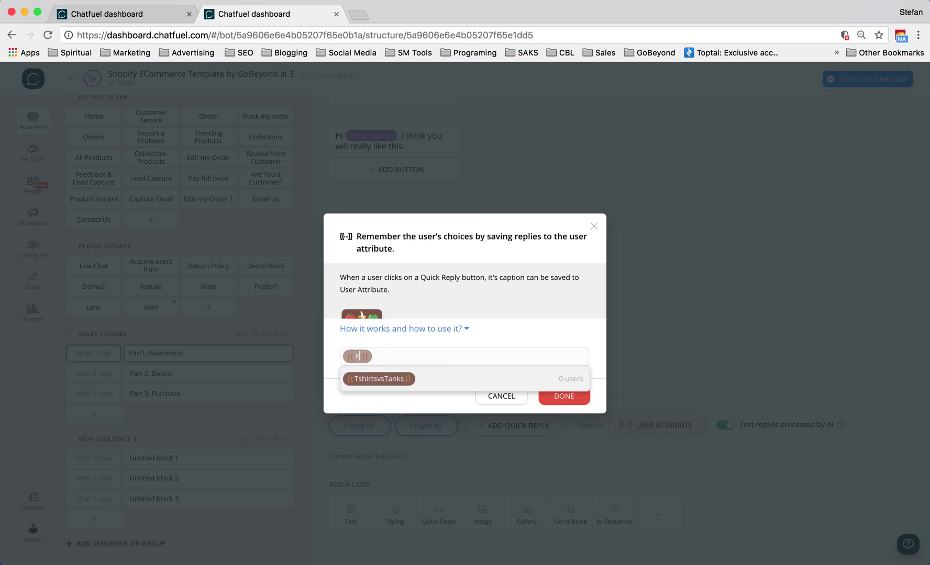
text(itty)
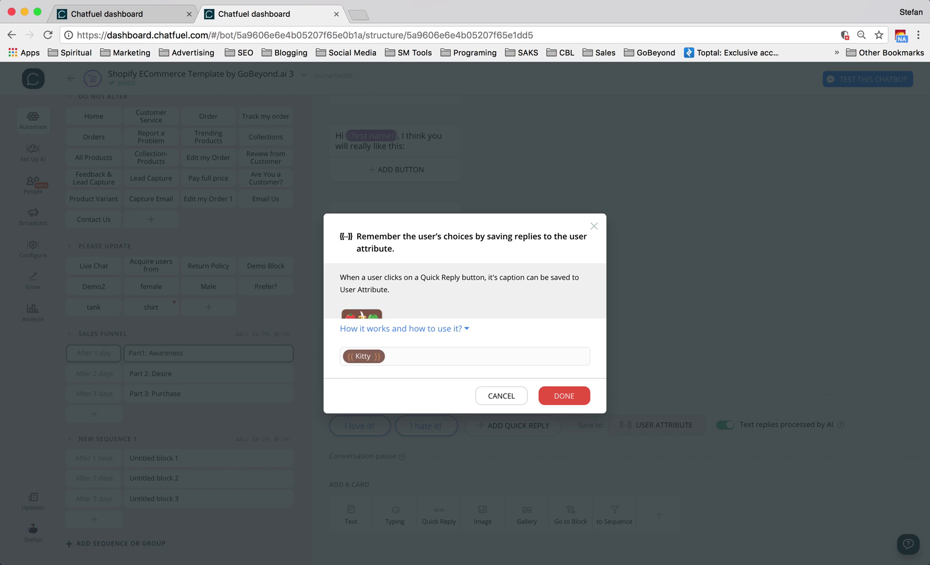
text( Love or ha)
key(BackSpace)
key(BackSpace)
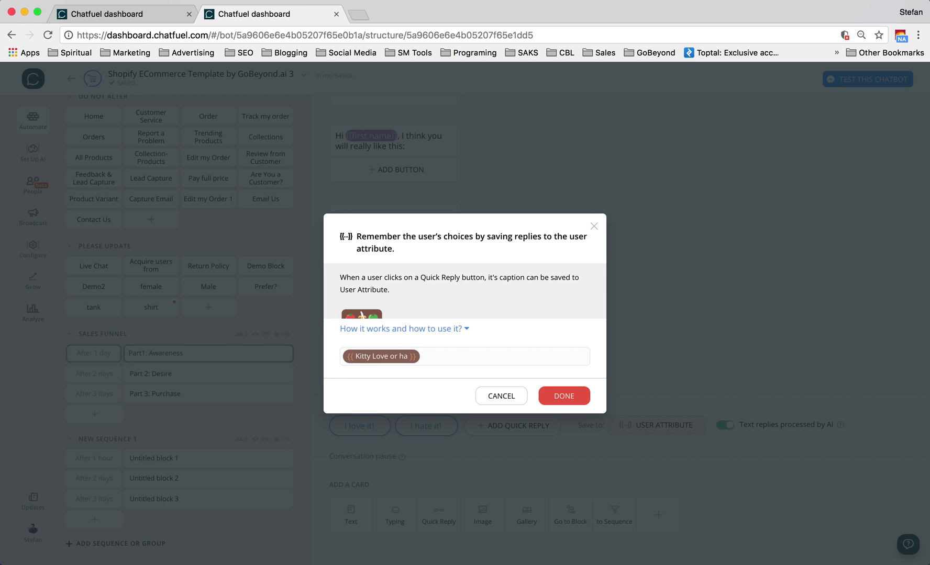
text(Hate)
click(562, 395)
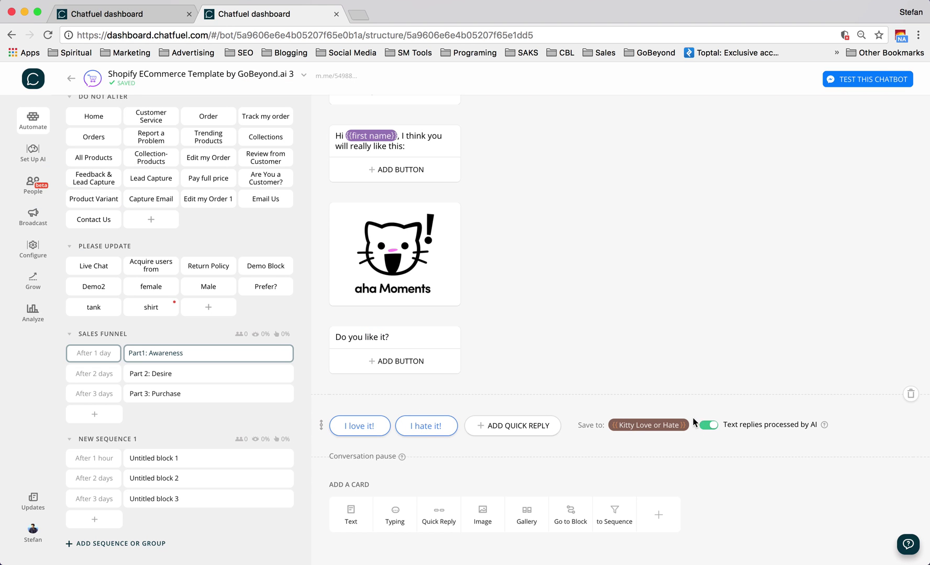
mouse_move(644, 428)
mouse_move(440, 439)
Link the 'I love it!' quick reply to the Part 2: Desire block
click(359, 426)
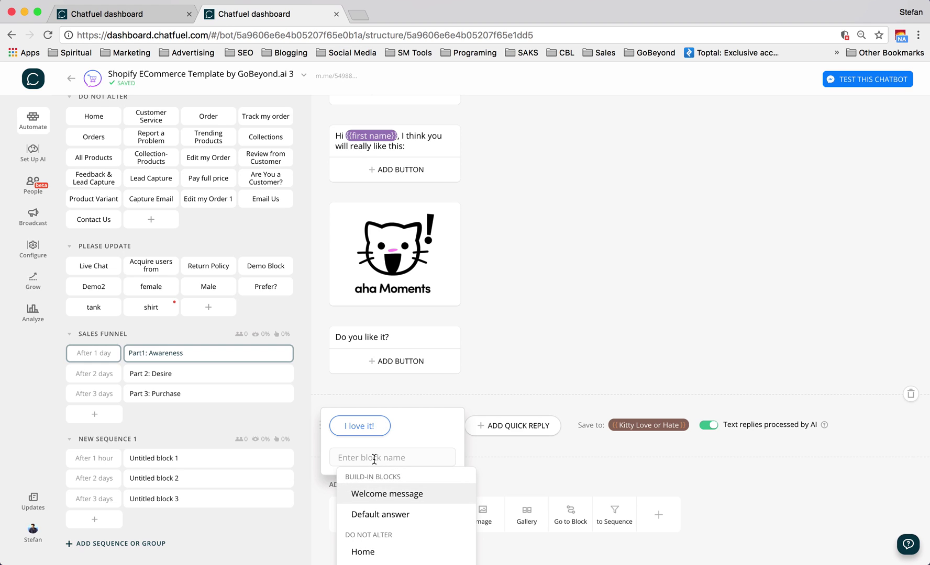
text(des)
click(409, 516)
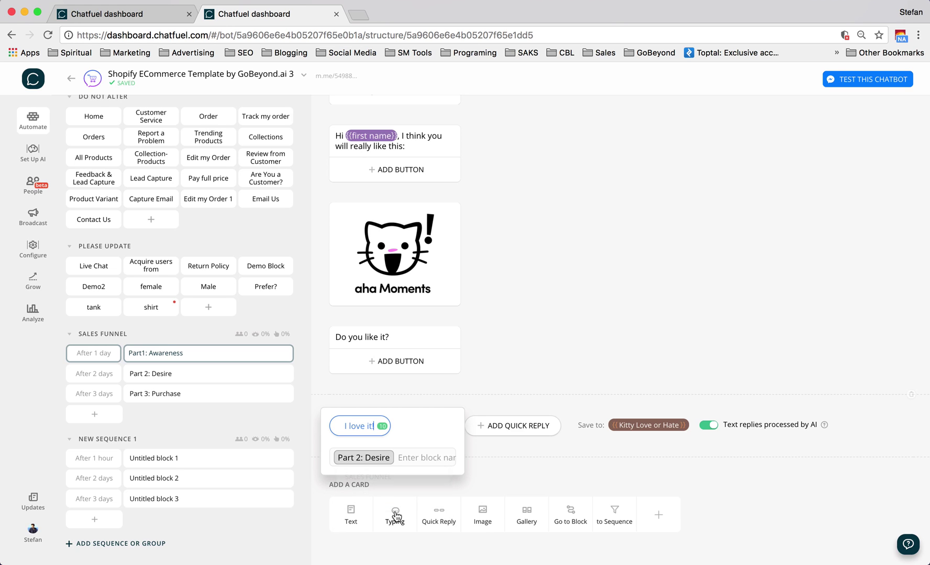
click(514, 470)
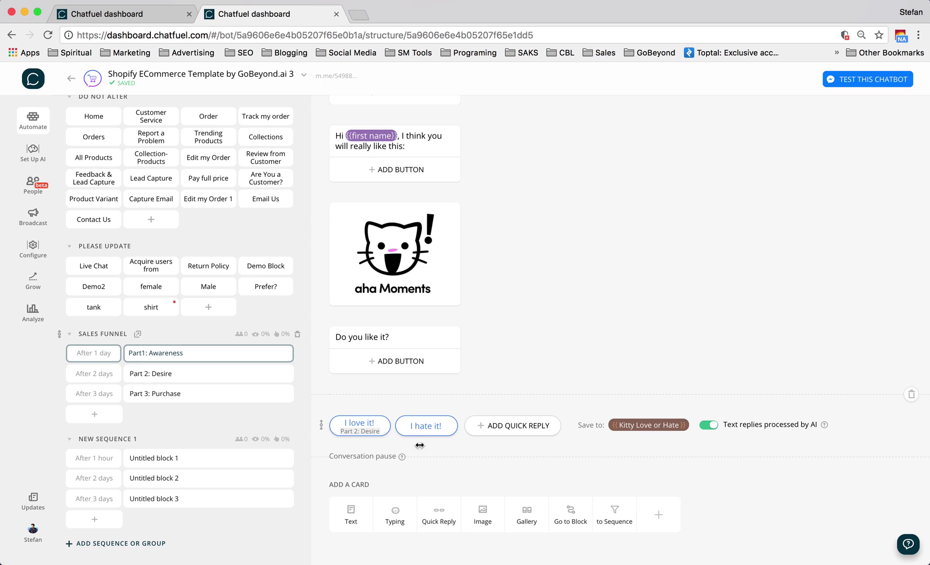
click(358, 427)
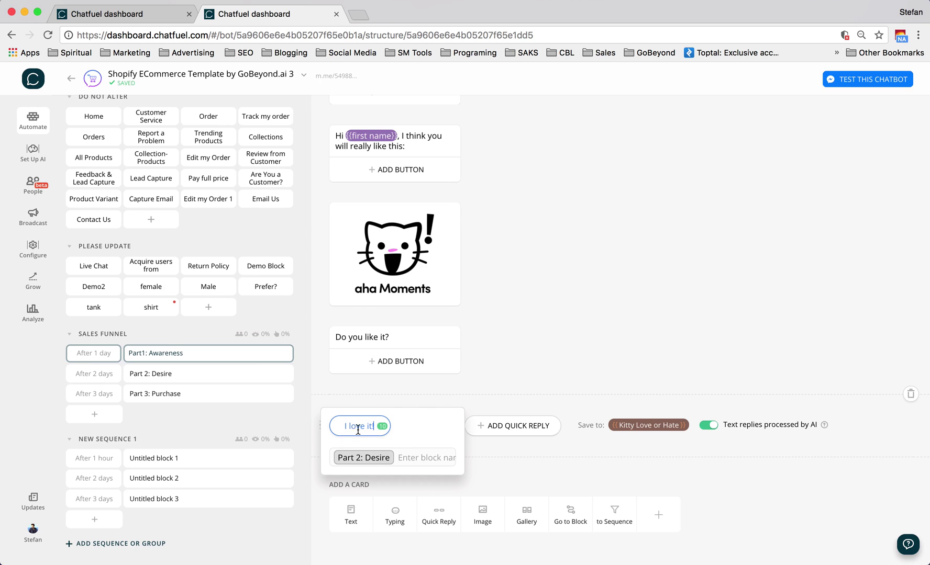
click(469, 464)
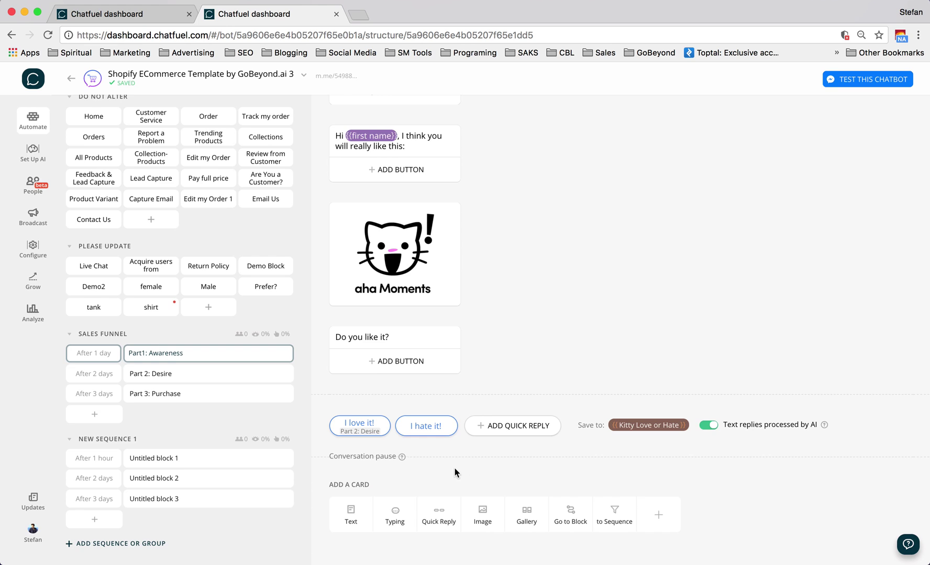
Add a text card reading 'Got it thanks!' after the quick replies
click(351, 514)
text(Got it thanks!)
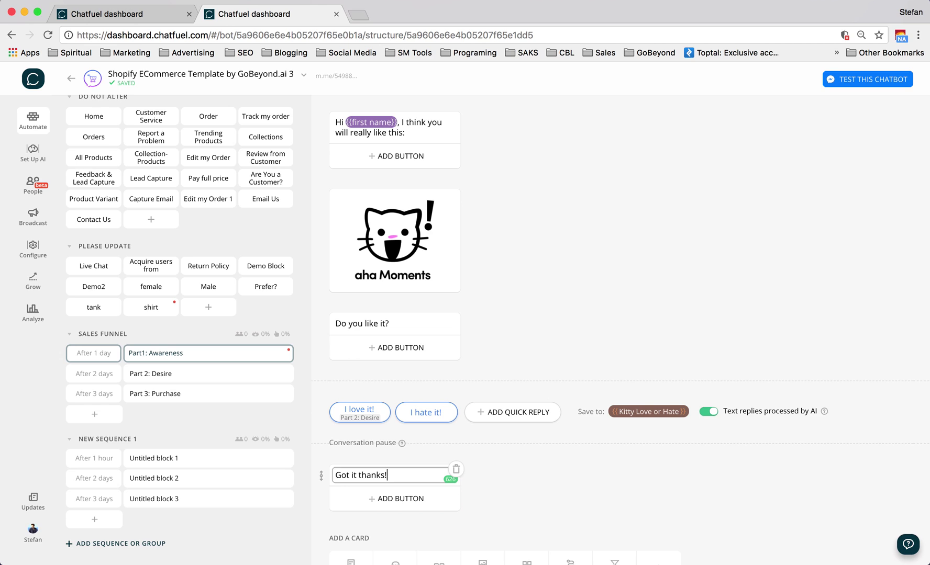
click(600, 483)
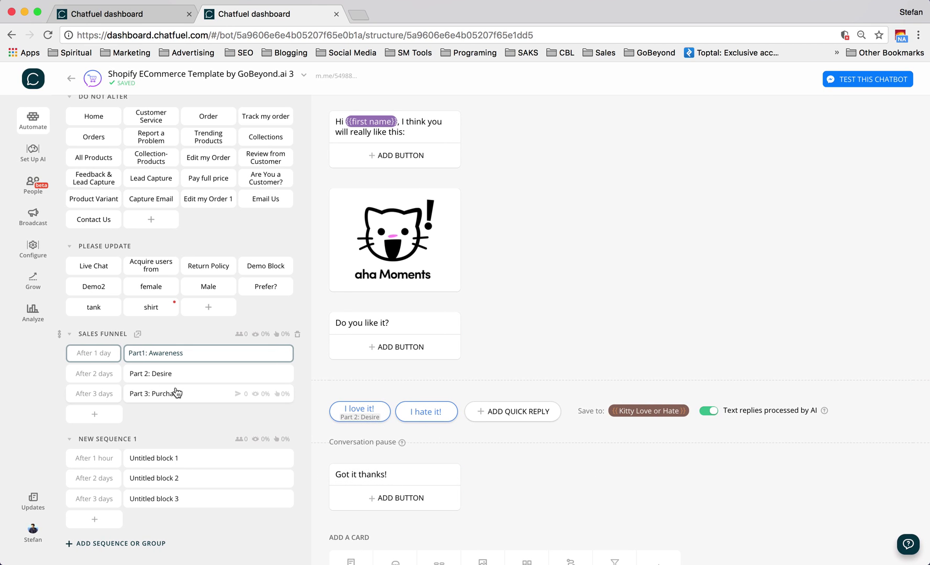
In Part 2: Desire, add the text 'Hey, Kitty is on discount todat. Check it out :)'
click(102, 380)
click(181, 374)
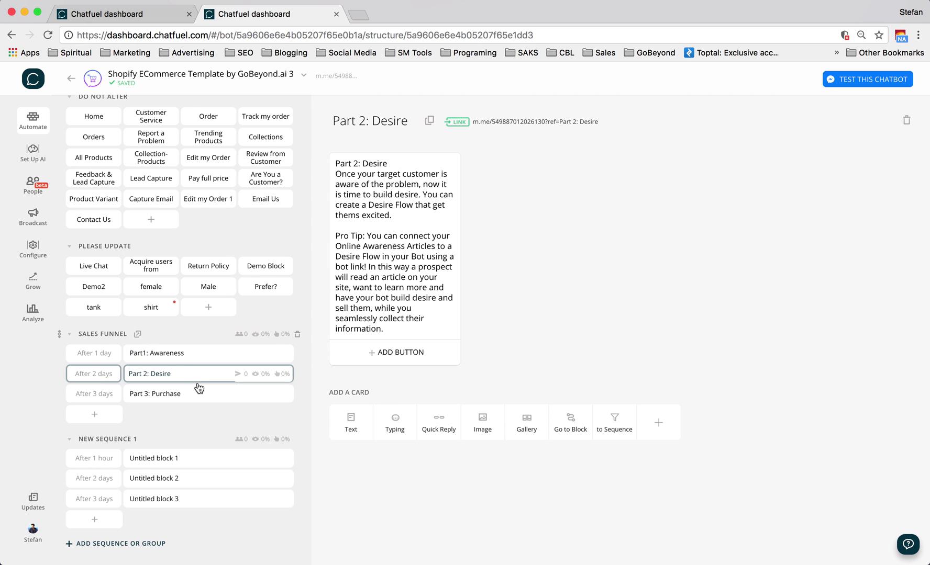
click(352, 429)
text(He)
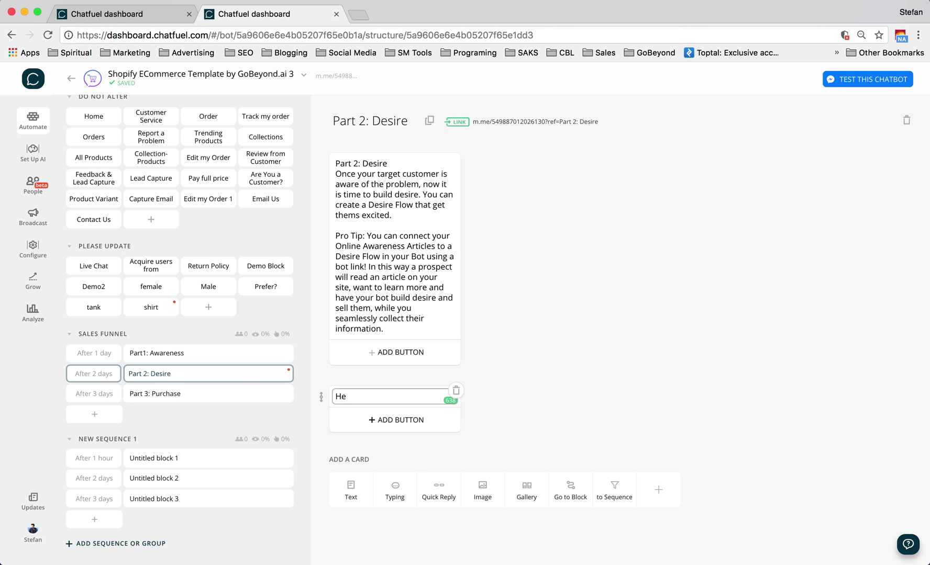
text(y, Kitty)
text( is on discoun)
text(o)
text(odat. )
text(Check it out)
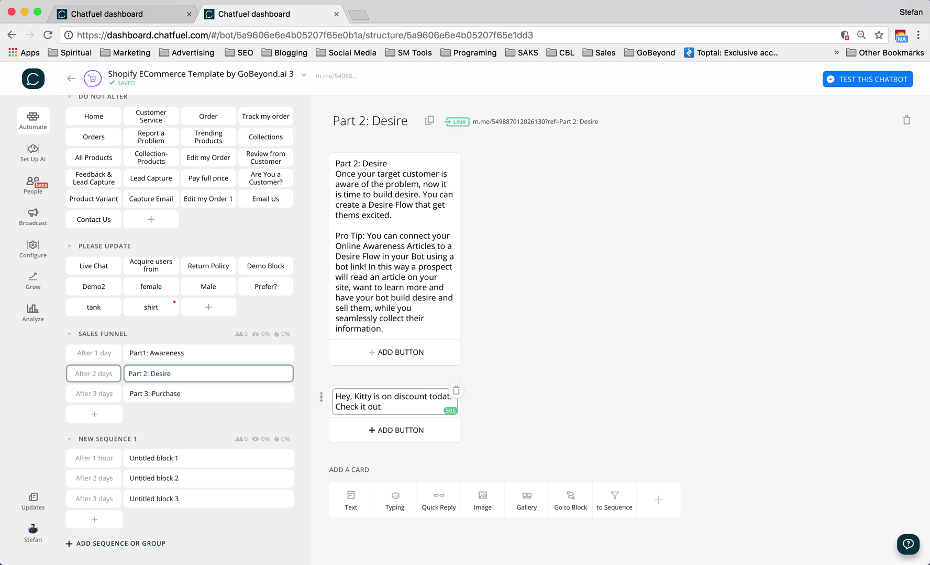
text( :)
click(523, 427)
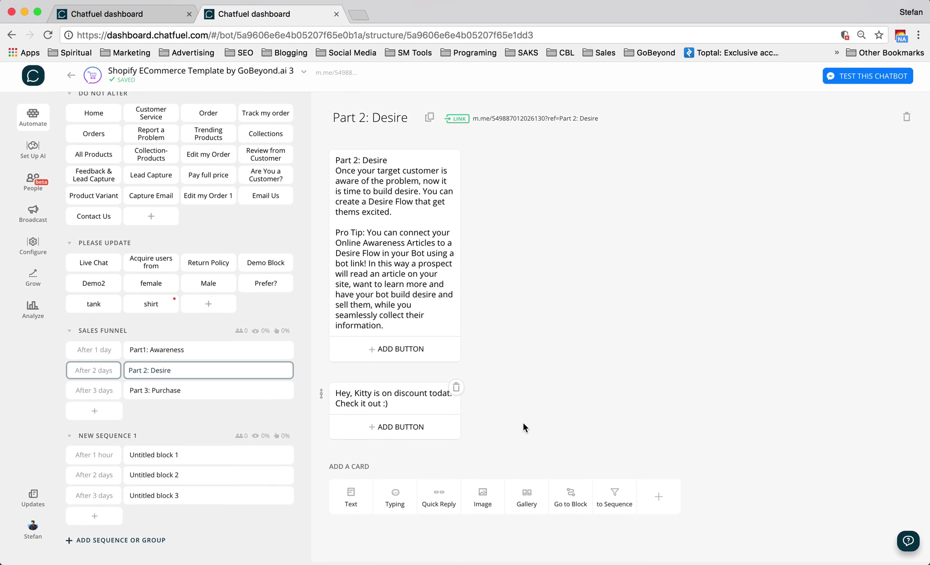
Delete the Part 2 explanation card and add a gallery with the aha Moments logo as a square image
click(458, 159)
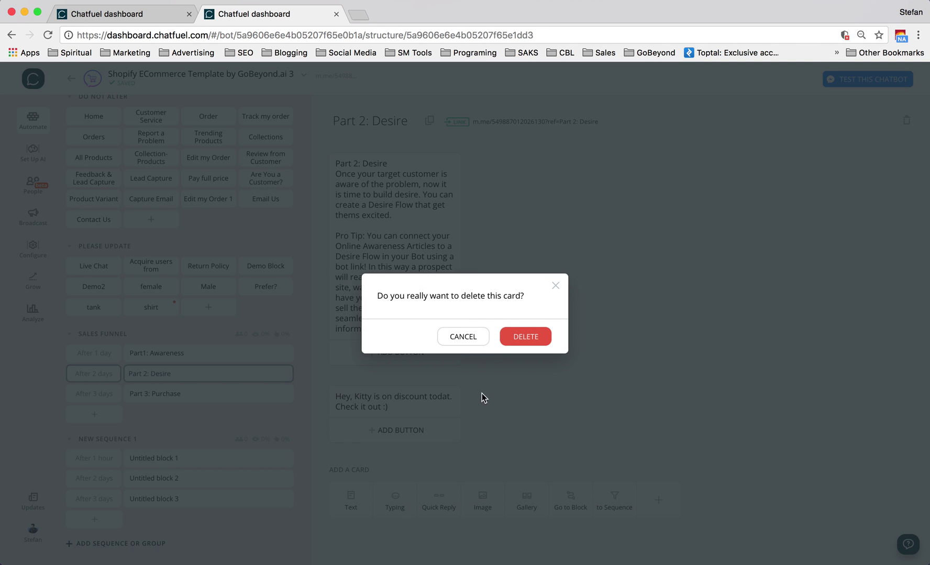
click(525, 336)
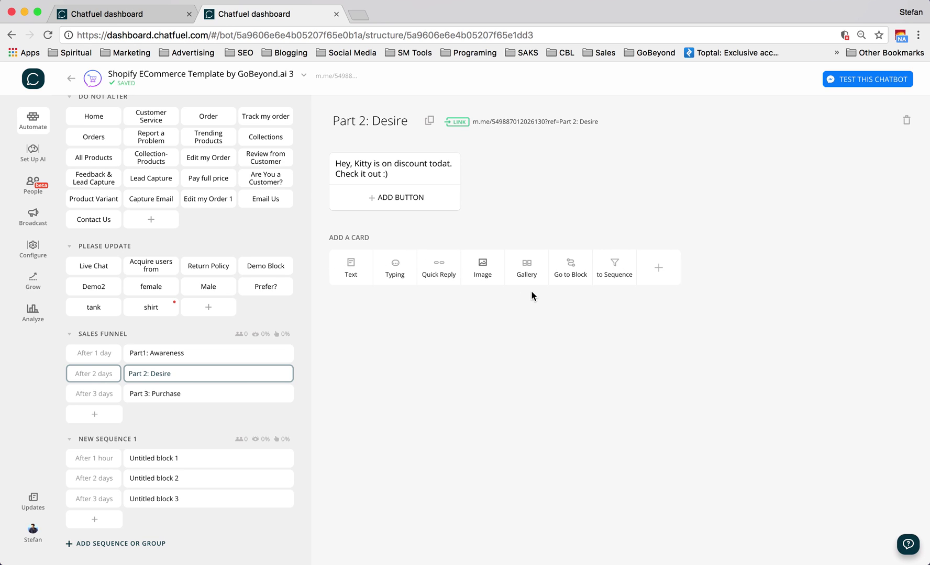
click(525, 272)
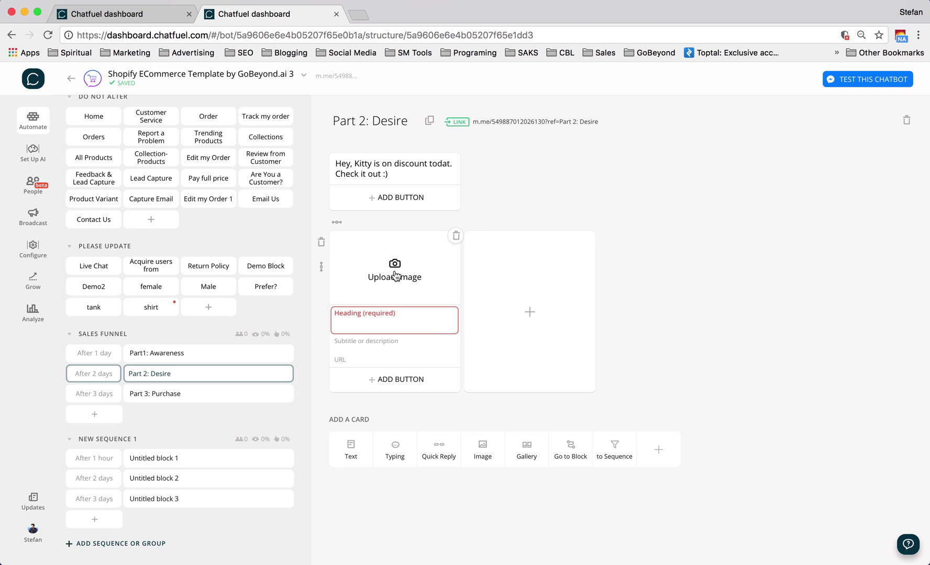
click(381, 273)
double_click(400, 93)
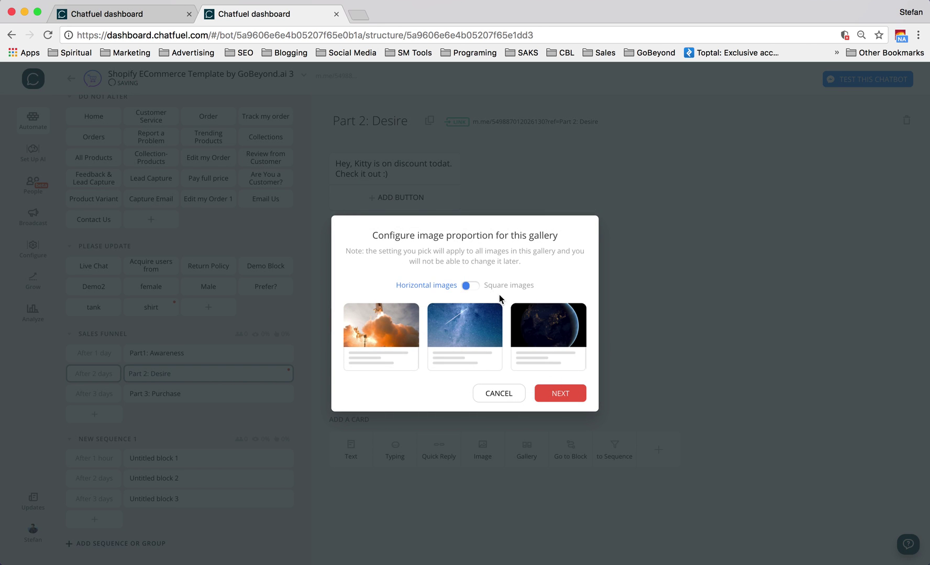
click(477, 285)
click(557, 408)
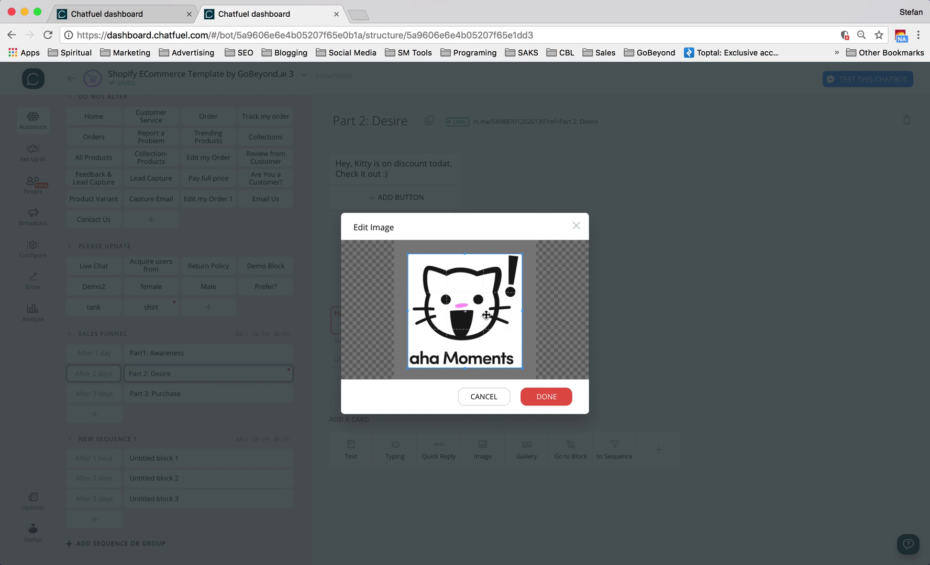
Accept the kitty image and title the card 'Kitty $10 (50% Off)'
click(543, 400)
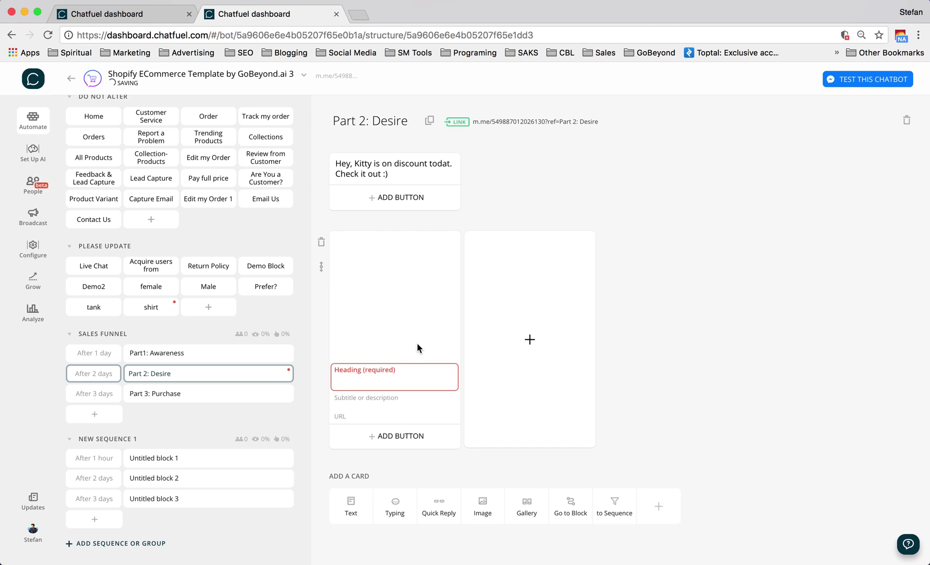
click(369, 376)
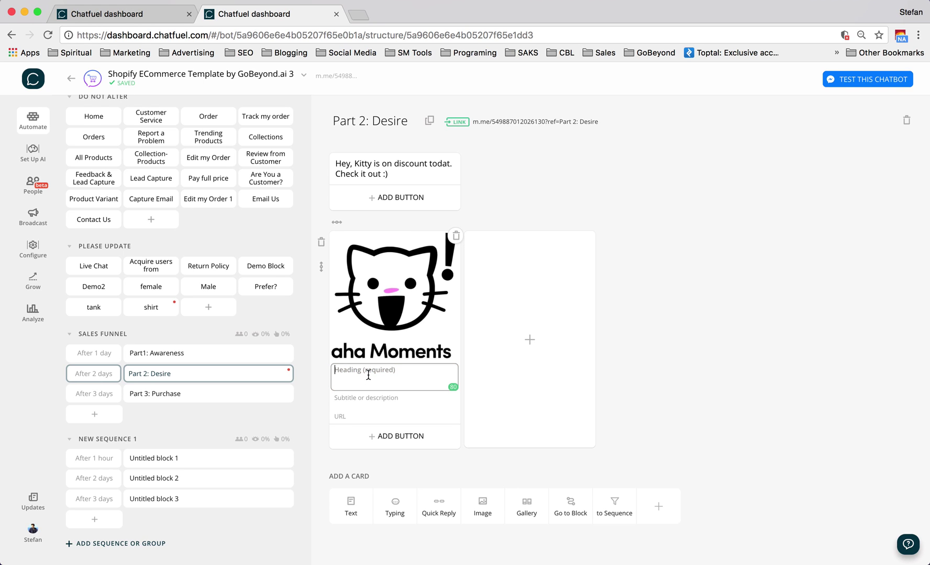
text(Kitty $10 (50%)FF)
key(BackSpace)
text(Off)
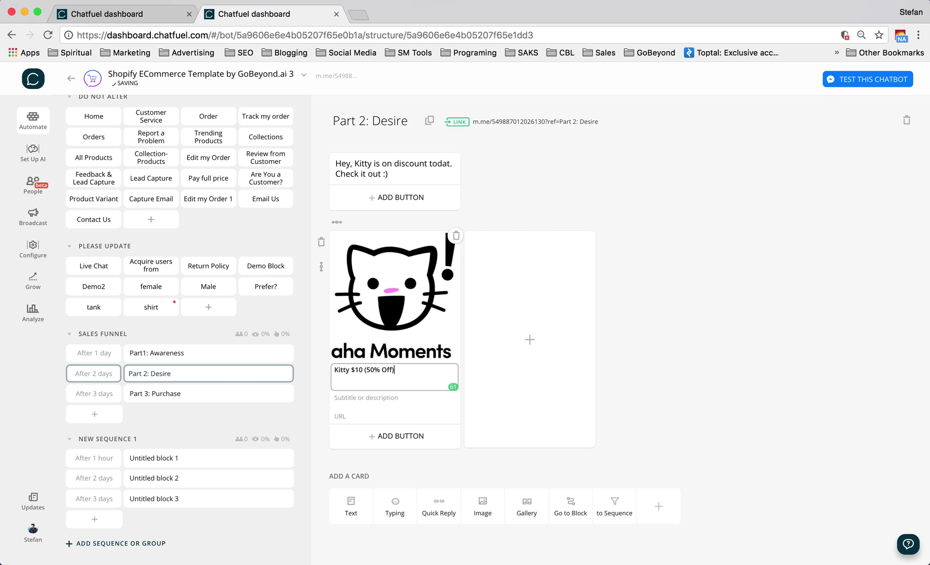
Add a 'Buy $10' button linking to myshop.com/kitty
click(414, 440)
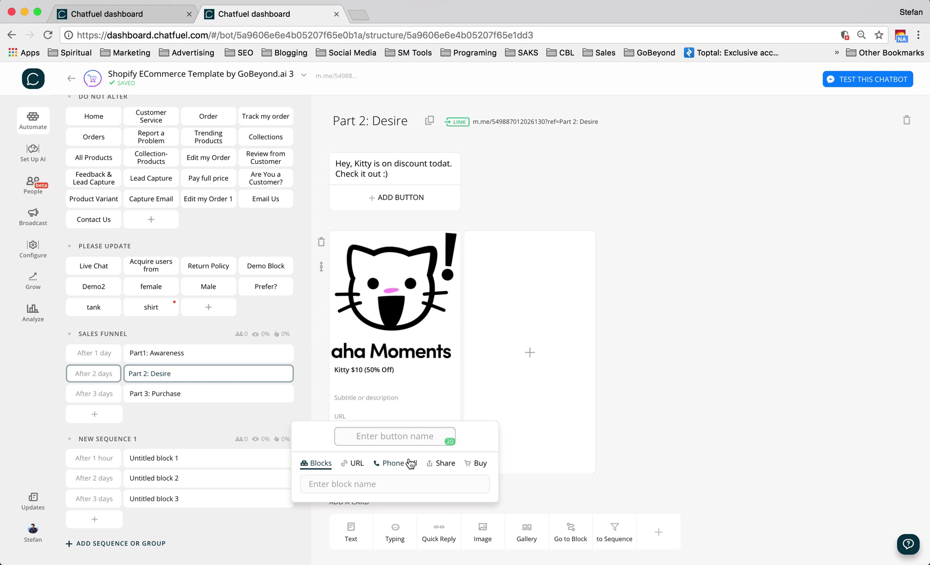
text(Buy $1)
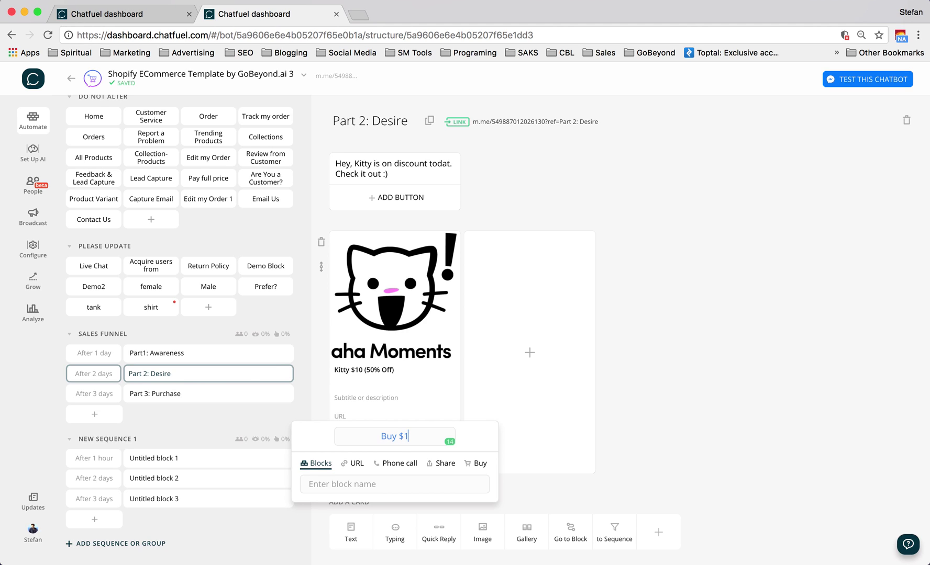
text(0)
click(354, 464)
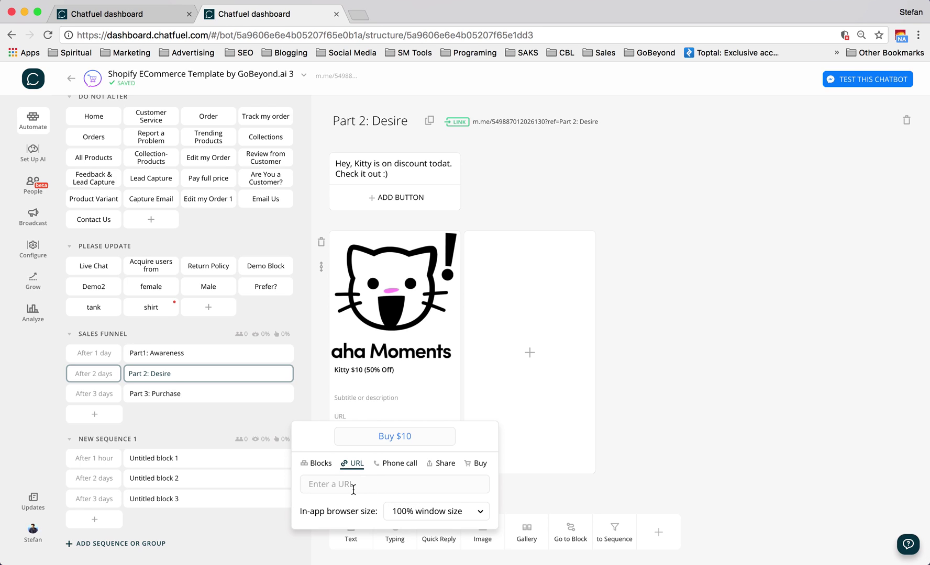
text(myshop.com/kitty)
key(Return)
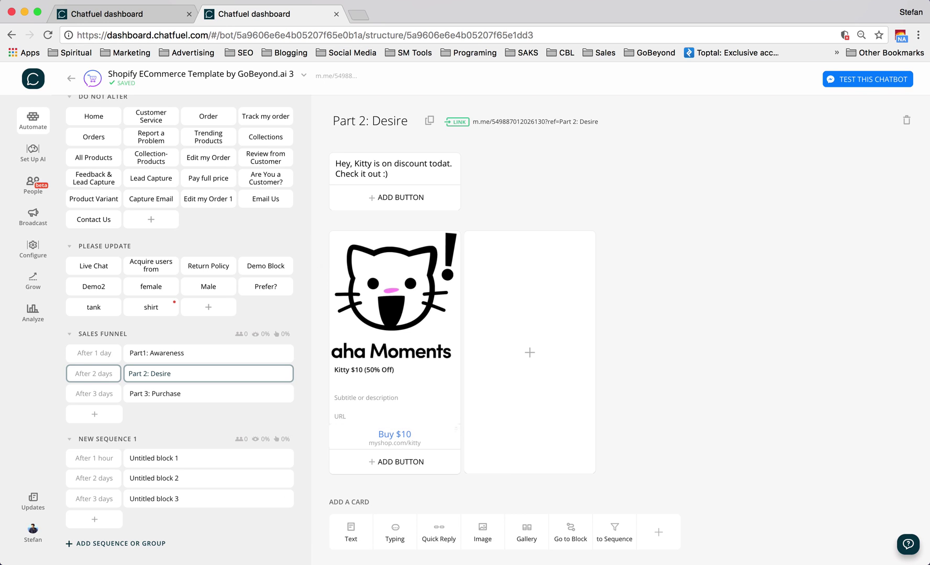
Add a Share button to the card and begin removing the empty second card
click(401, 468)
click(444, 491)
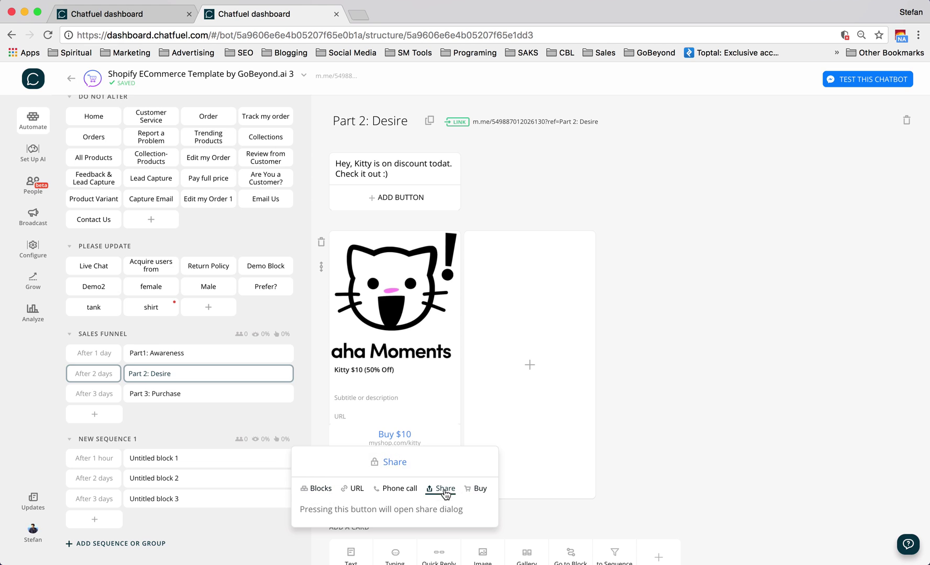
click(518, 492)
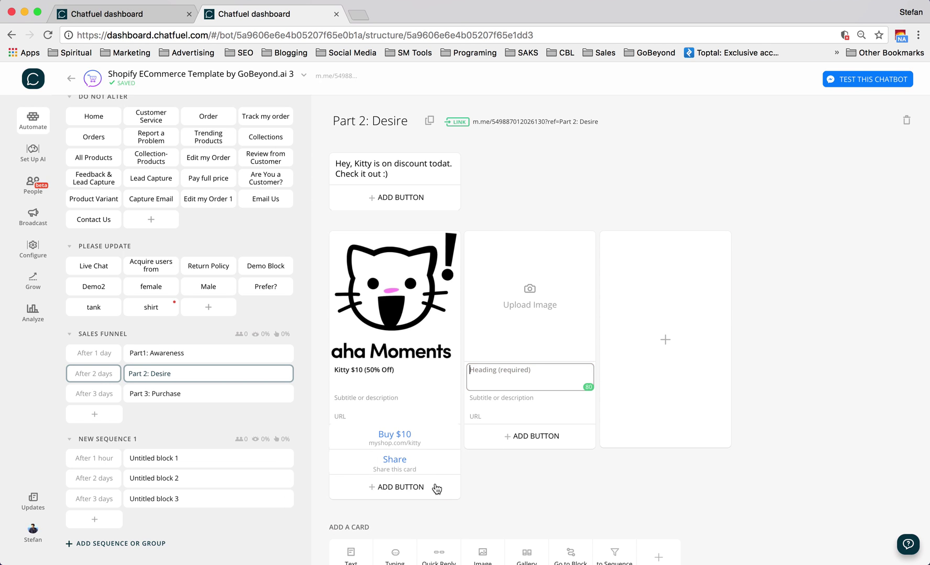
click(596, 236)
Confirm deleting the empty gallery card, leaving only the Kitty $10 (50% Off) card
click(527, 337)
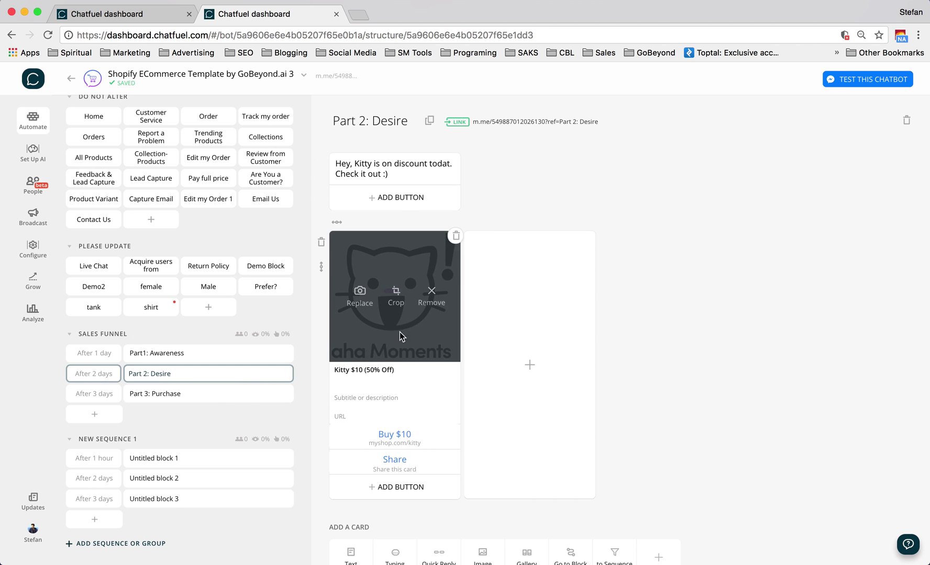
scroll(418, 401, down, 2)
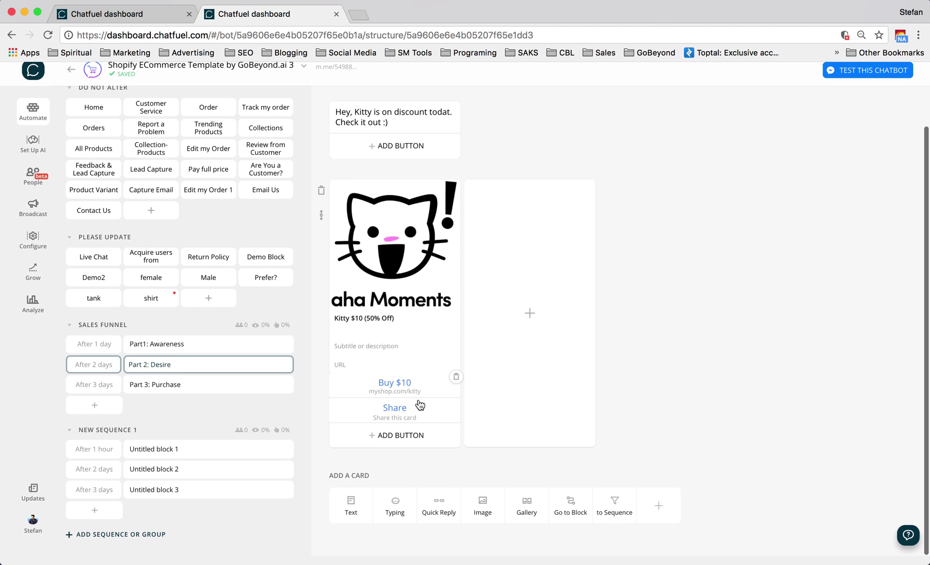
scroll(419, 405, up, 2)
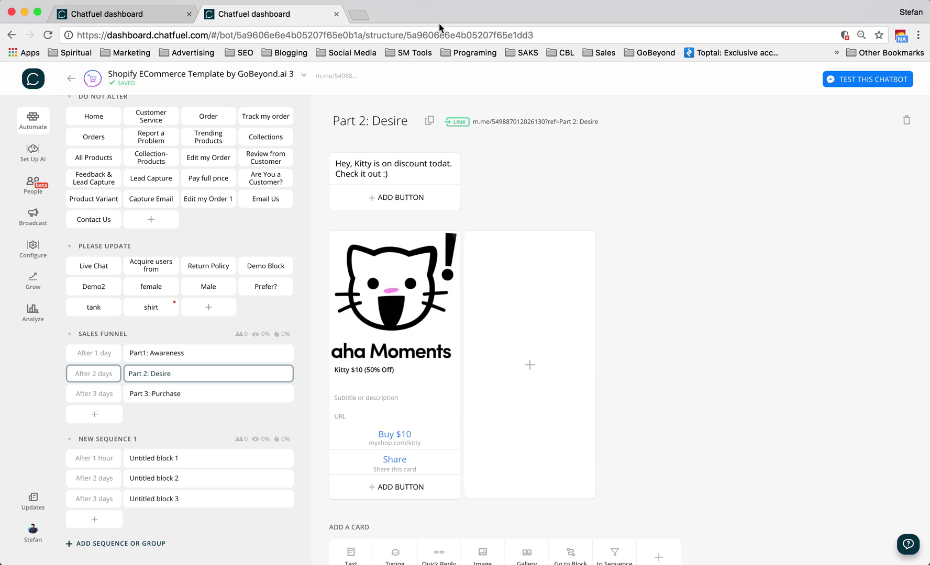
mouse_move(397, 295)
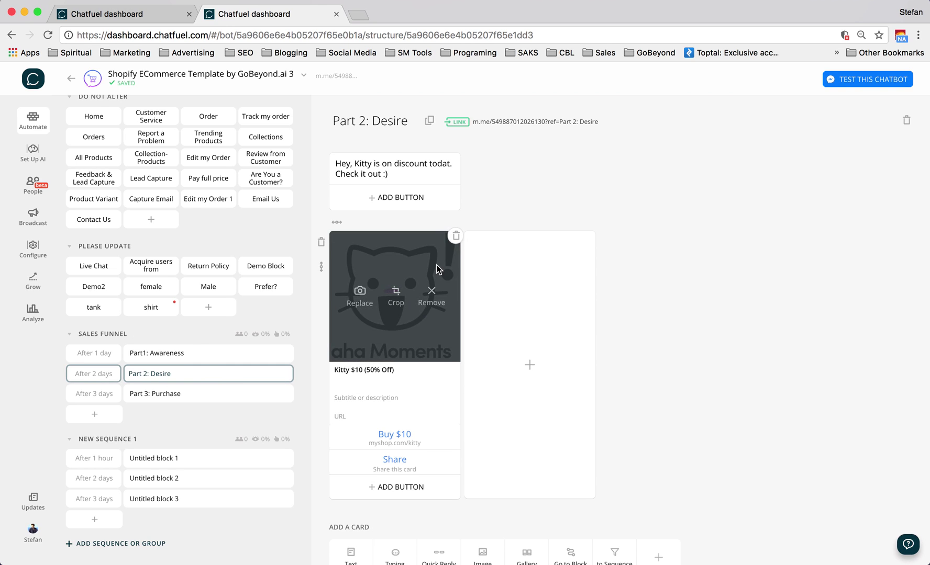
Browse Part 3: Purchase, Part1: Awareness and Part 2: Desire, ending on Part1: Awareness
click(164, 400)
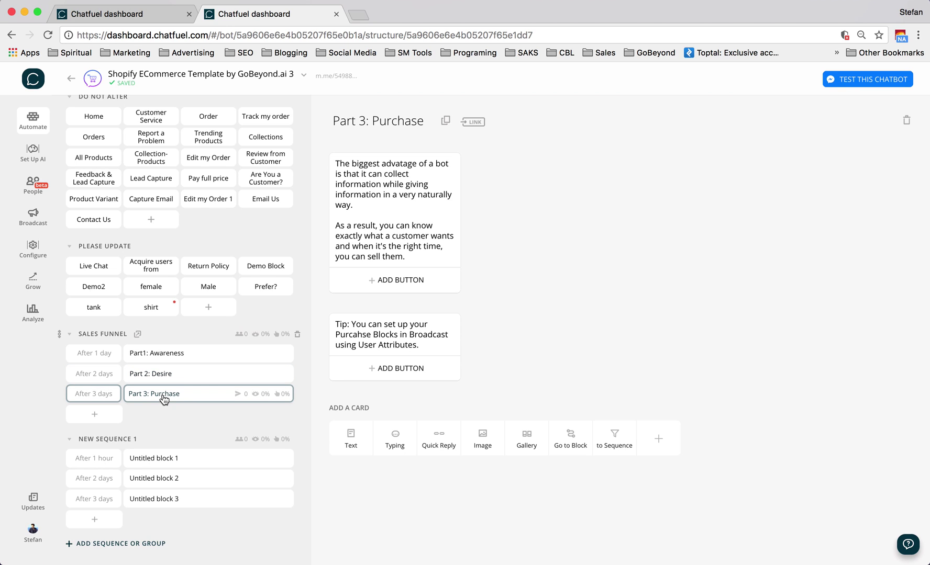
click(171, 358)
click(173, 372)
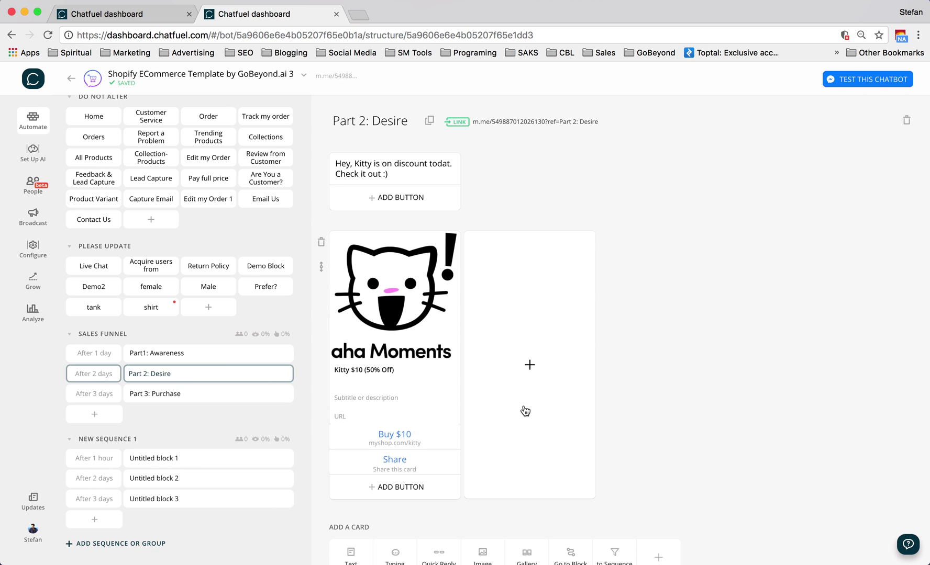
scroll(525, 411, down, 3)
scroll(525, 411, up, 3)
click(187, 394)
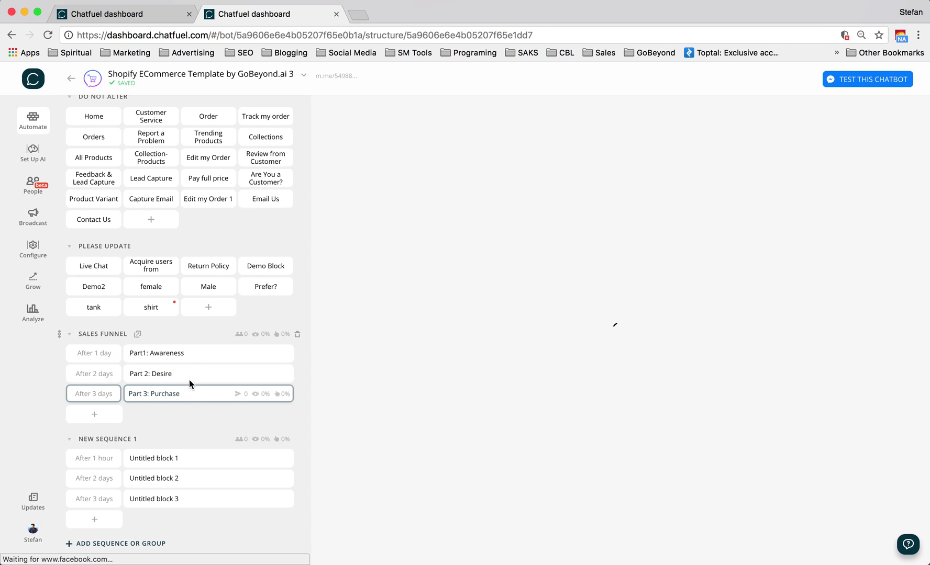
click(189, 355)
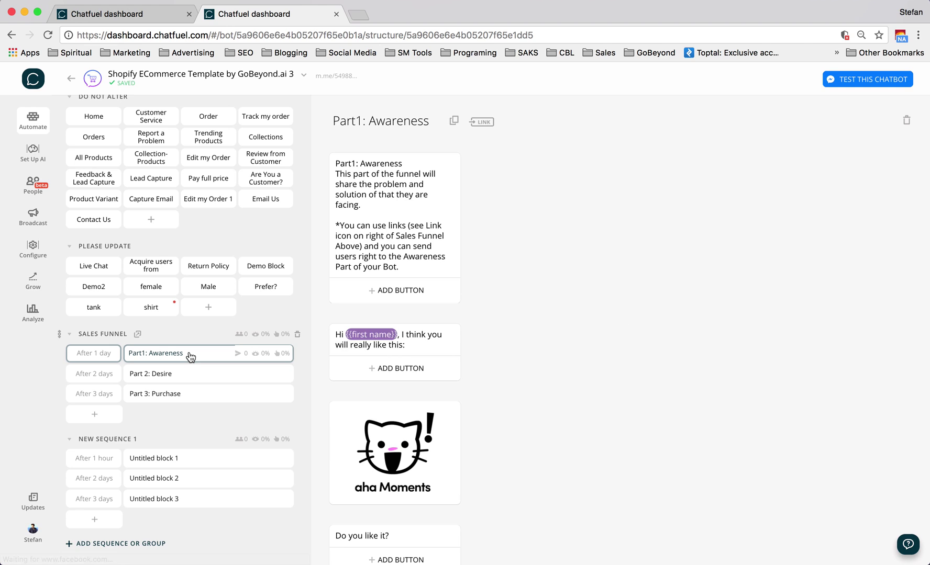
In Untitled block 1, turn on RANDOM and add New sequence 1 as the alternative to SALES FUNNEL
click(172, 465)
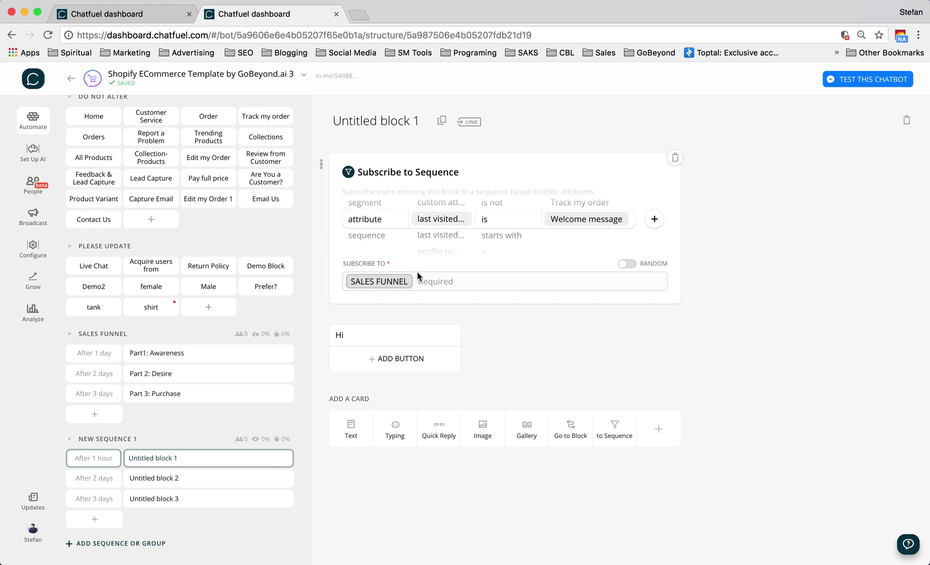
click(627, 264)
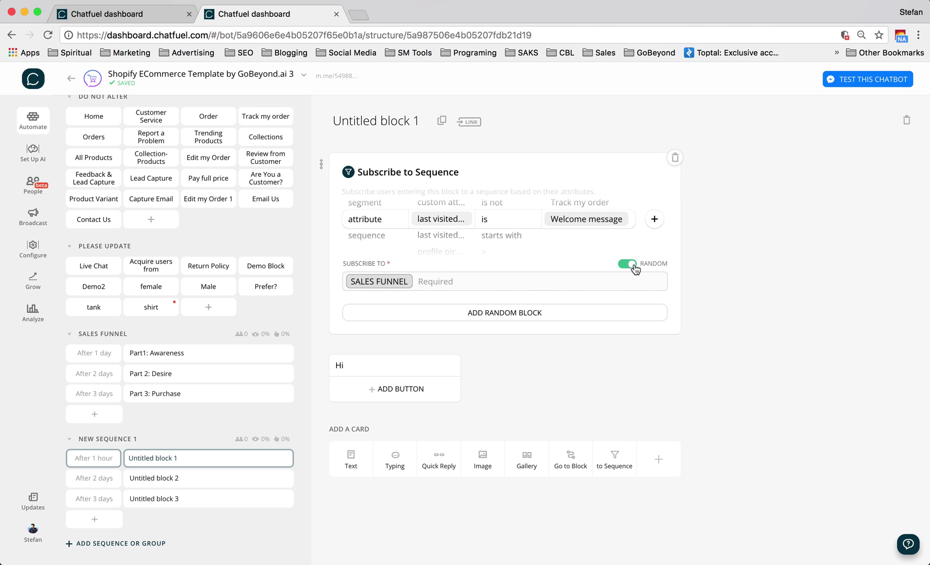
click(438, 313)
click(423, 325)
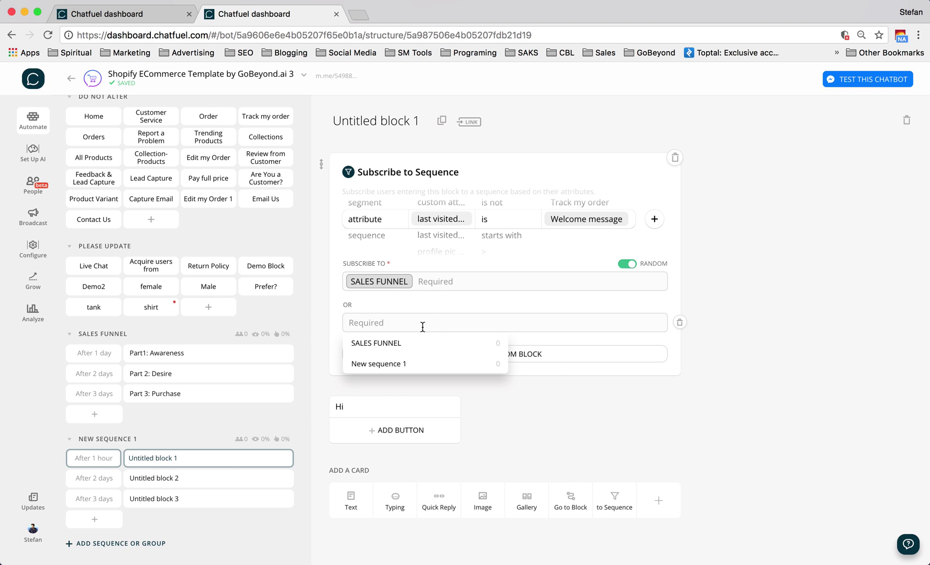
click(415, 364)
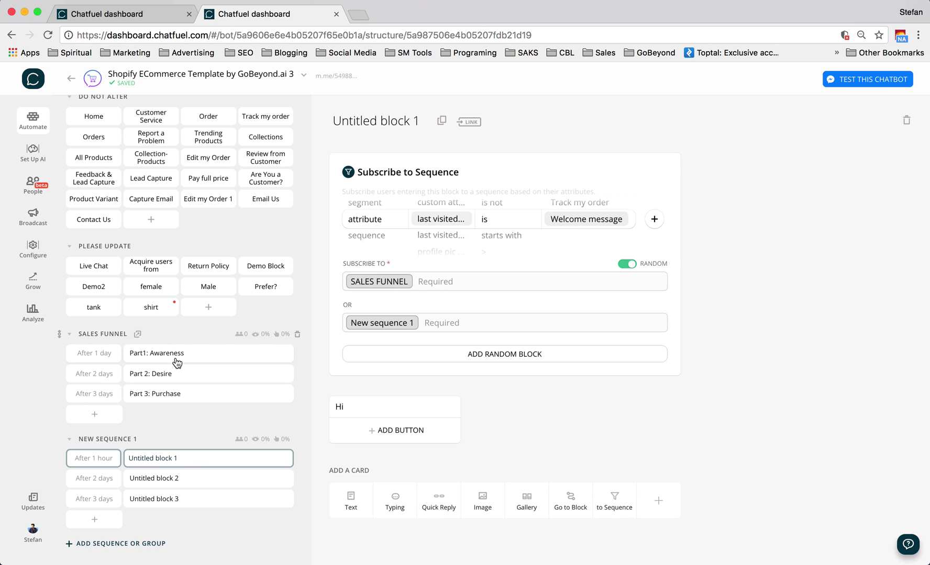
Enable the Part1: Awareness block link and copy its m.me URL
click(177, 361)
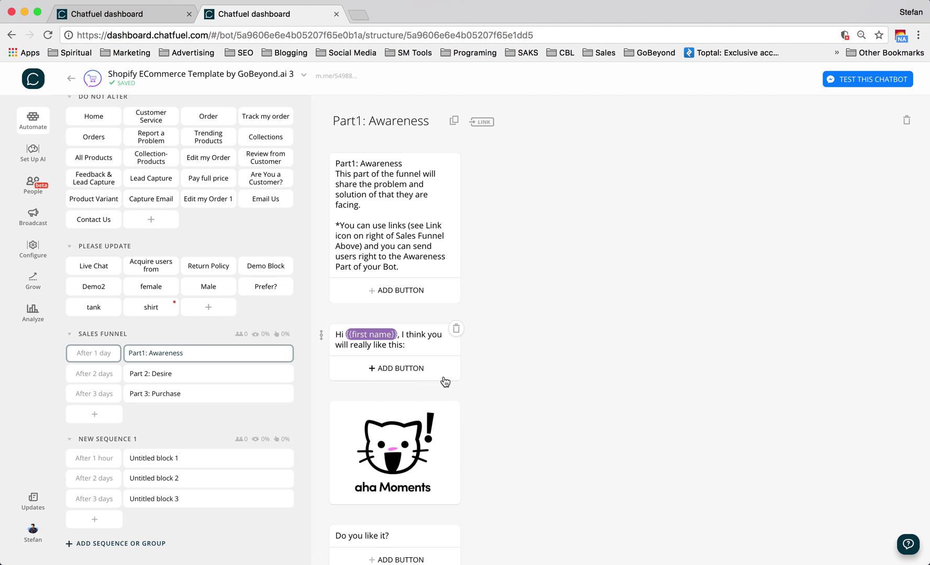
scroll(445, 382, down, 3)
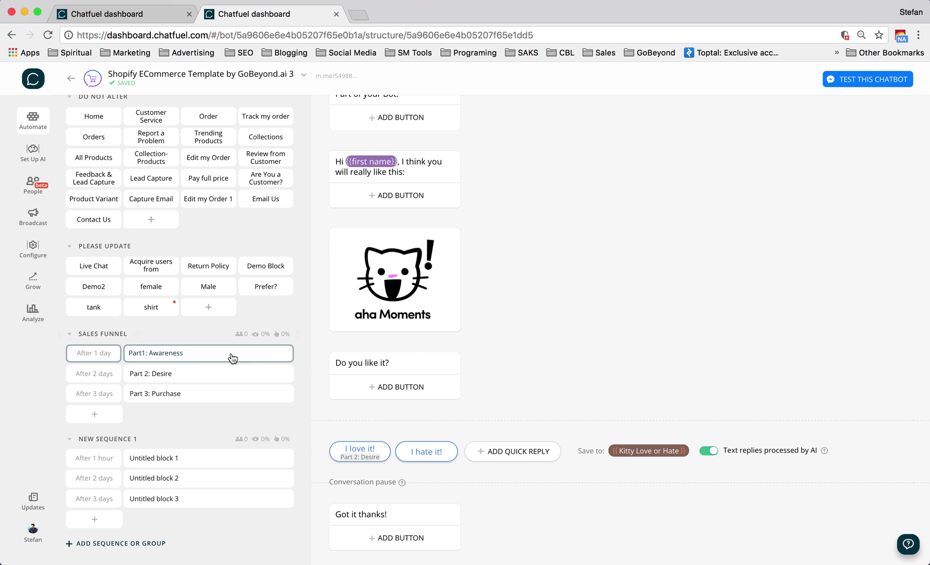
scroll(533, 291, up, 3)
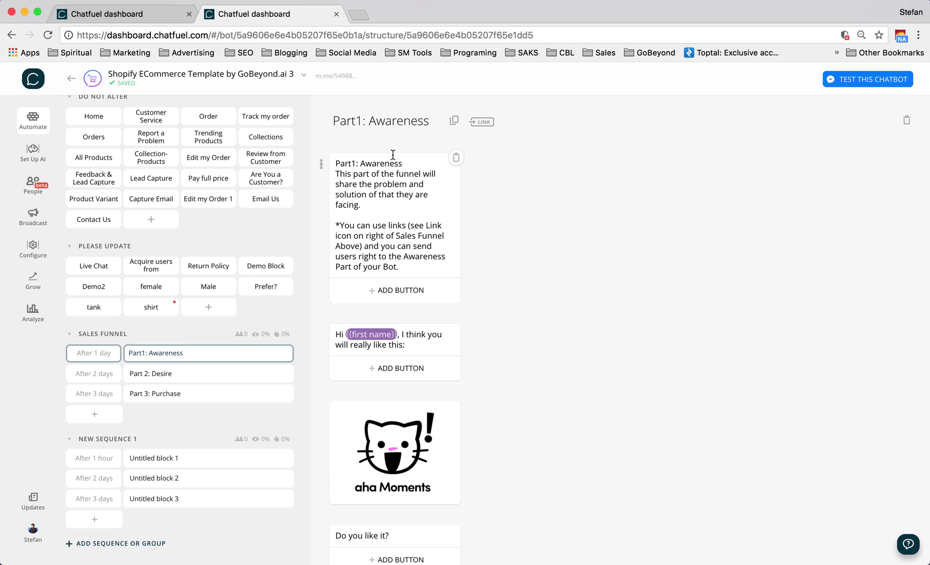
click(482, 123)
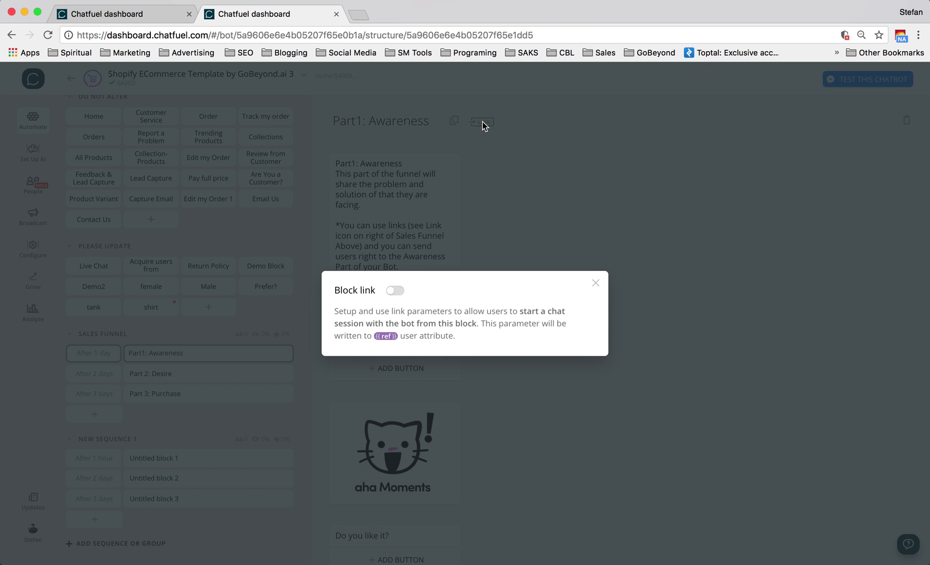
click(398, 292)
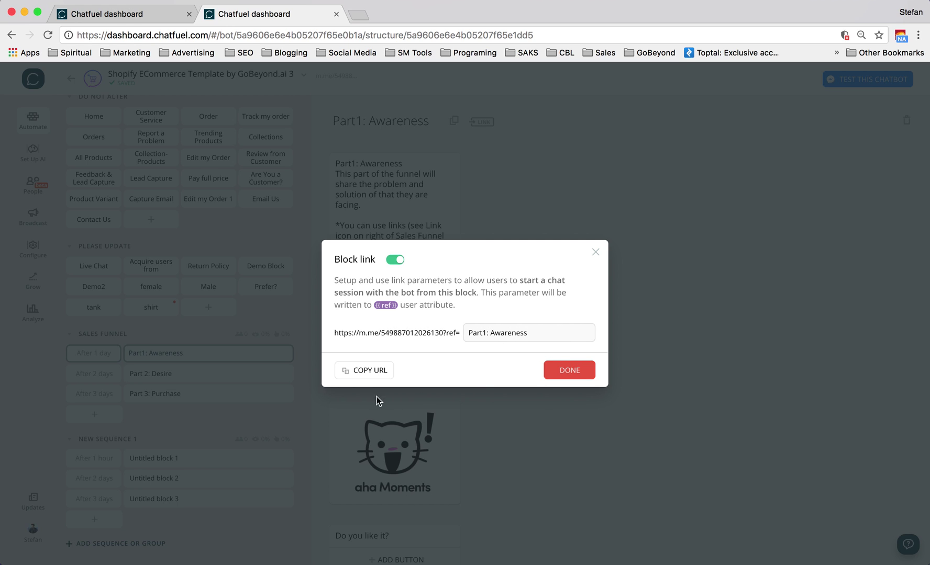
click(369, 371)
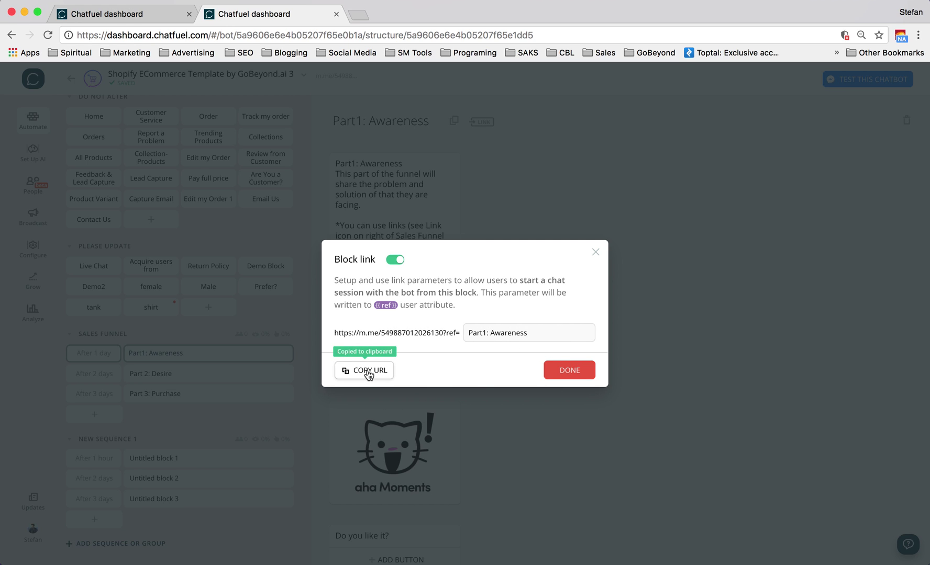
click(566, 367)
Load the copied Part1: Awareness m.me link in a new browser tab
click(358, 21)
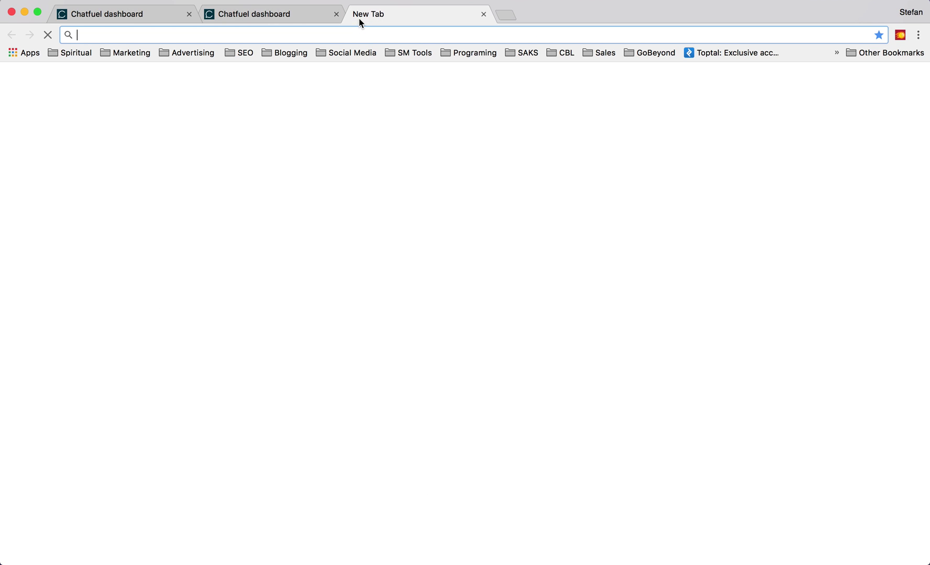
key(super+v)
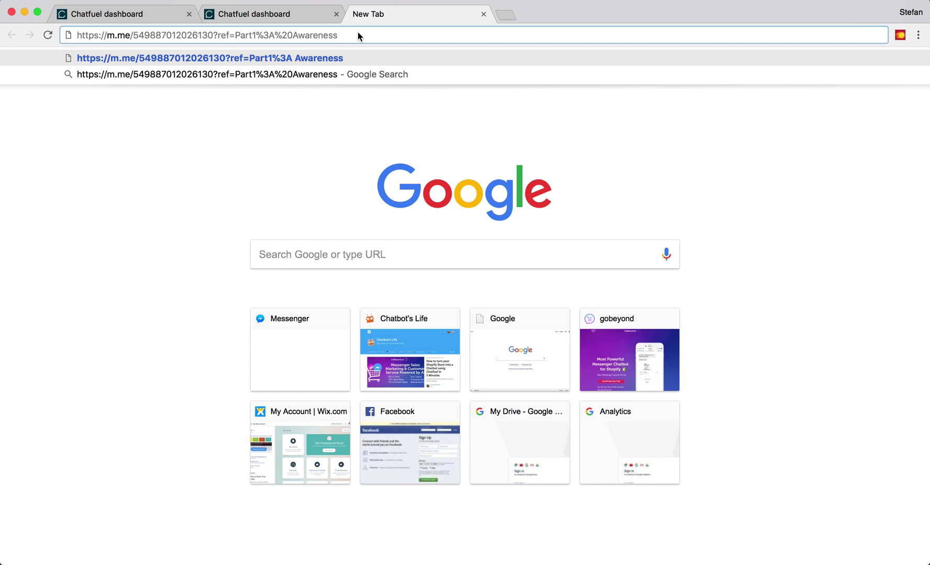
key(Return)
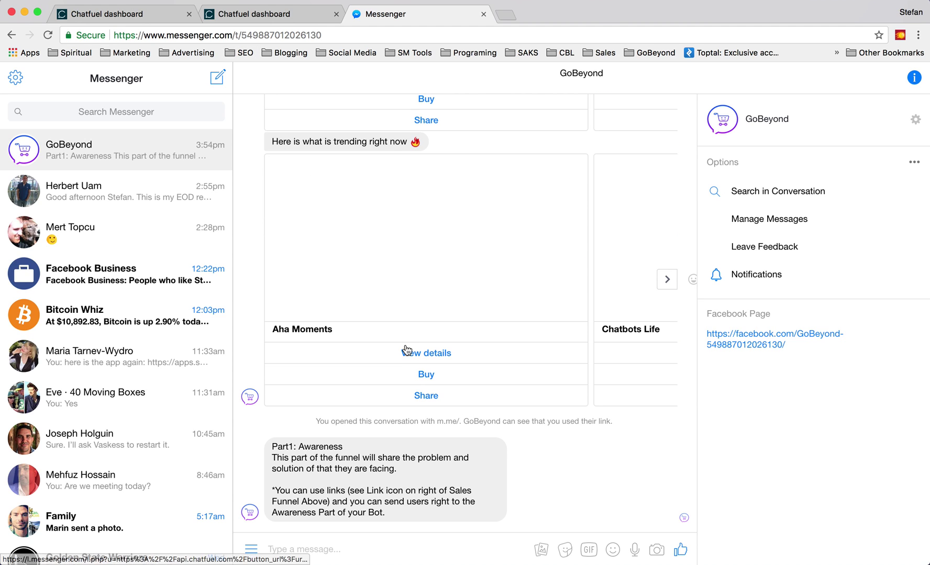
Answer 'I love it!' in Messenger to receive the Kitty offer, then return to Chatfuel
click(404, 353)
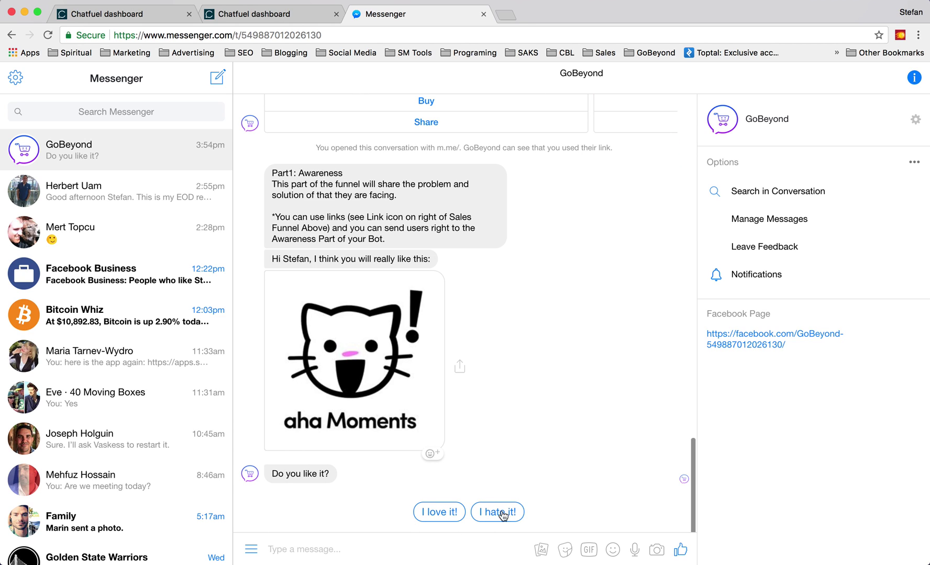
click(442, 514)
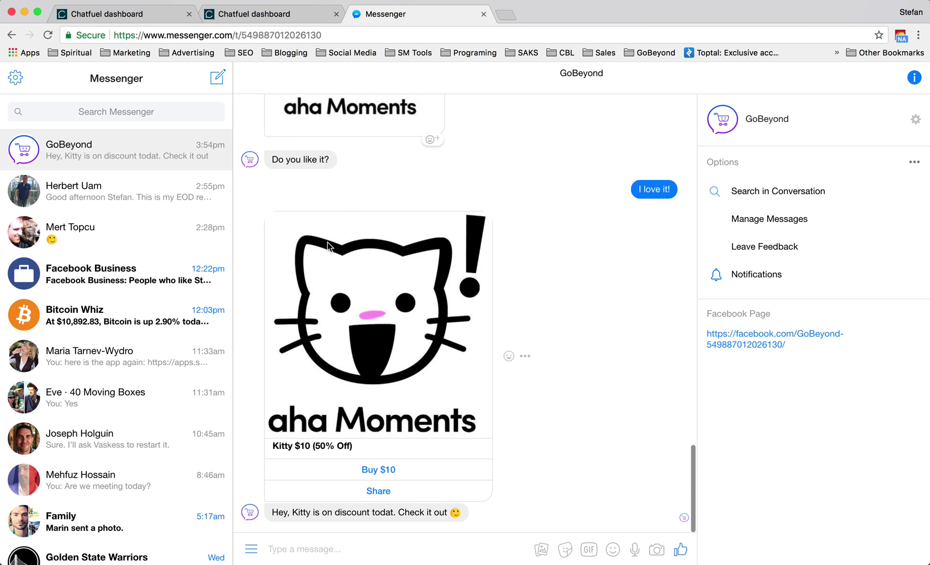
click(234, 15)
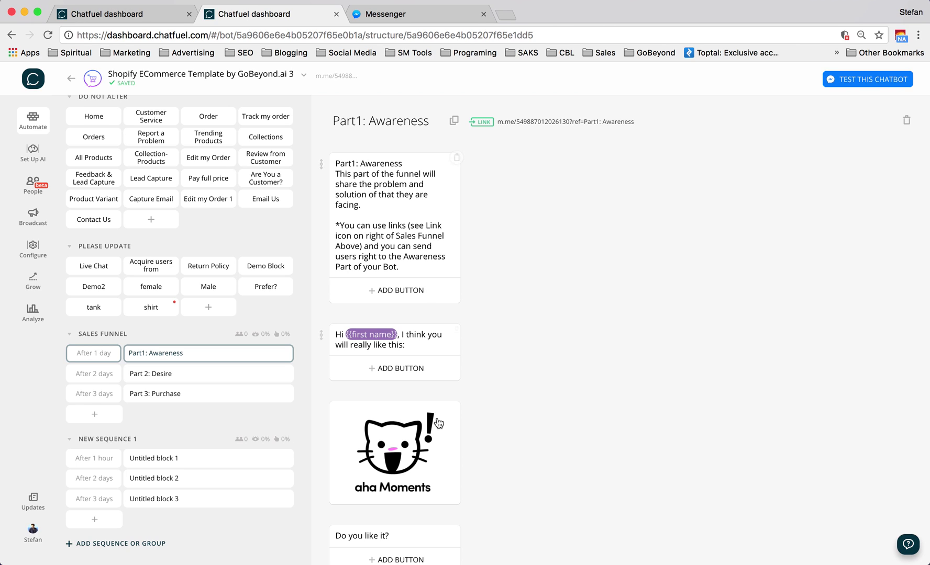
Append a Subscribe to Sequence card after 'Got it thanks!' and go to the Broadcast page
scroll(437, 417, down, 5)
scroll(551, 350, down, 3)
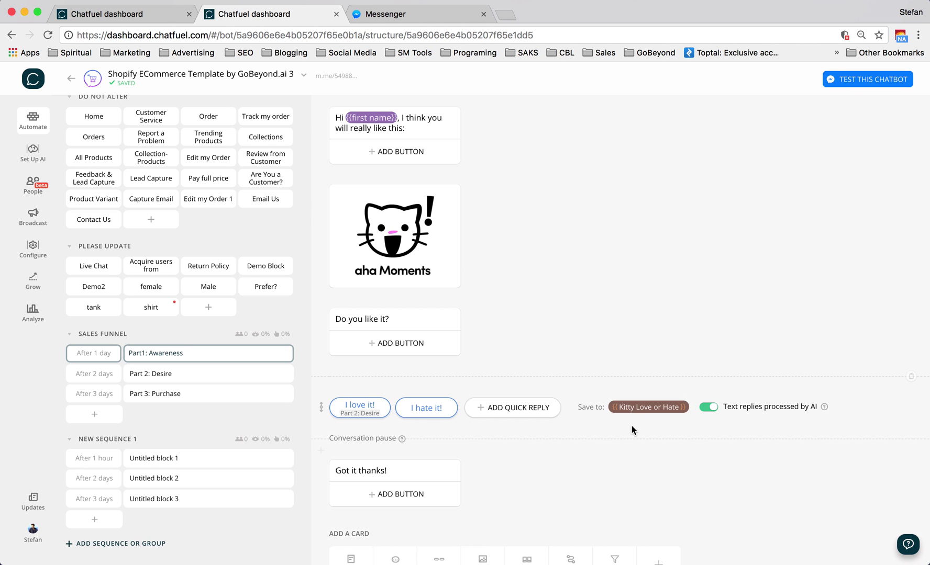
scroll(631, 425, down, 2)
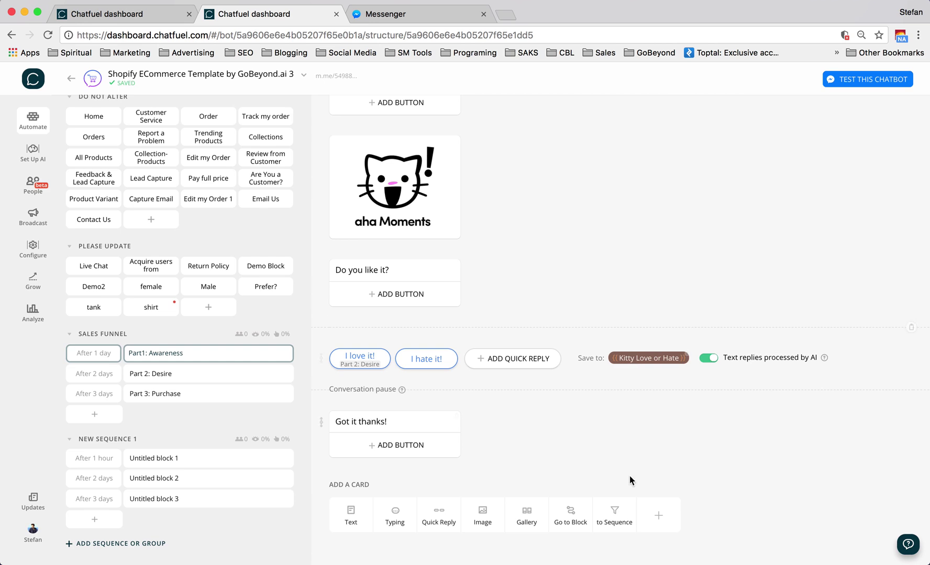
click(617, 525)
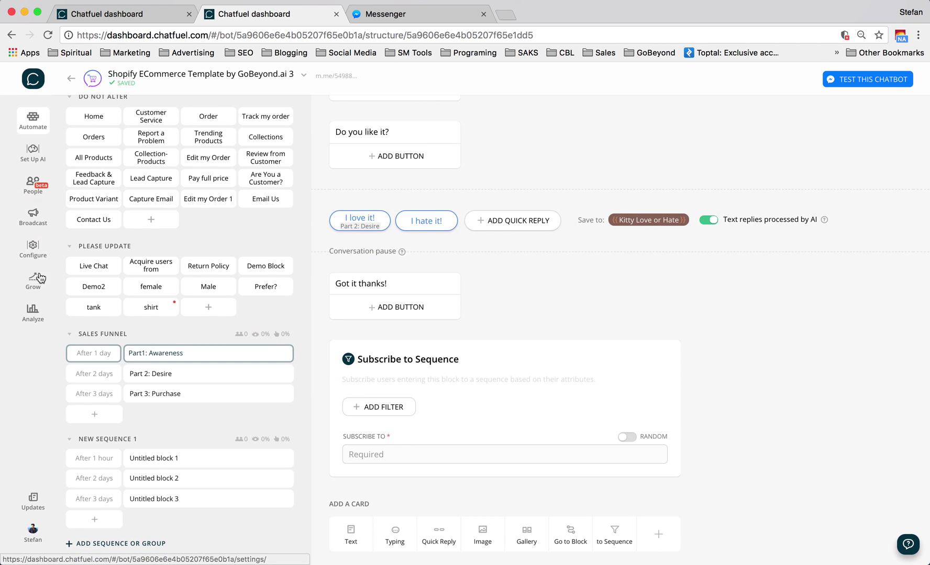
click(33, 215)
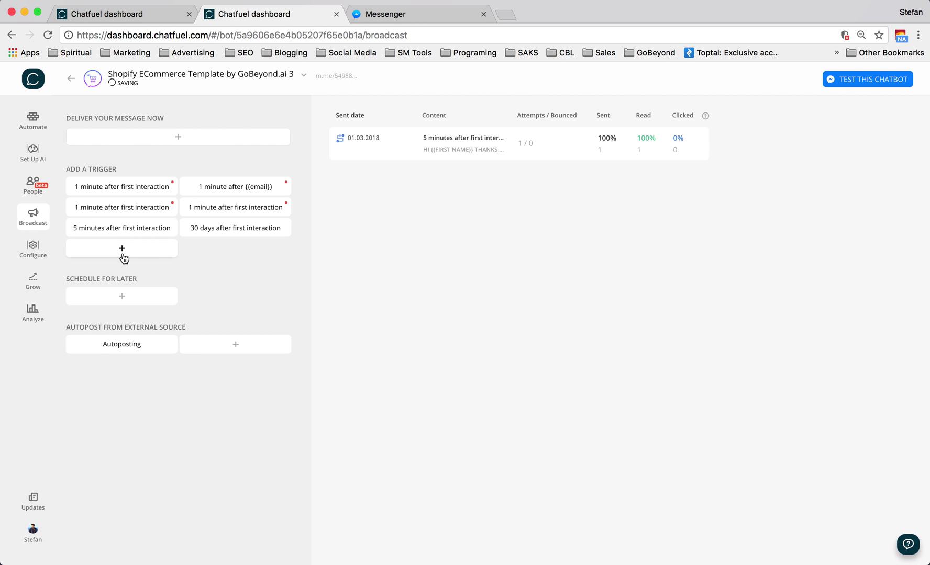
Add a broadcast targeting users whose Kitty Love or Hate is I love it!, plus an empty text card
click(123, 249)
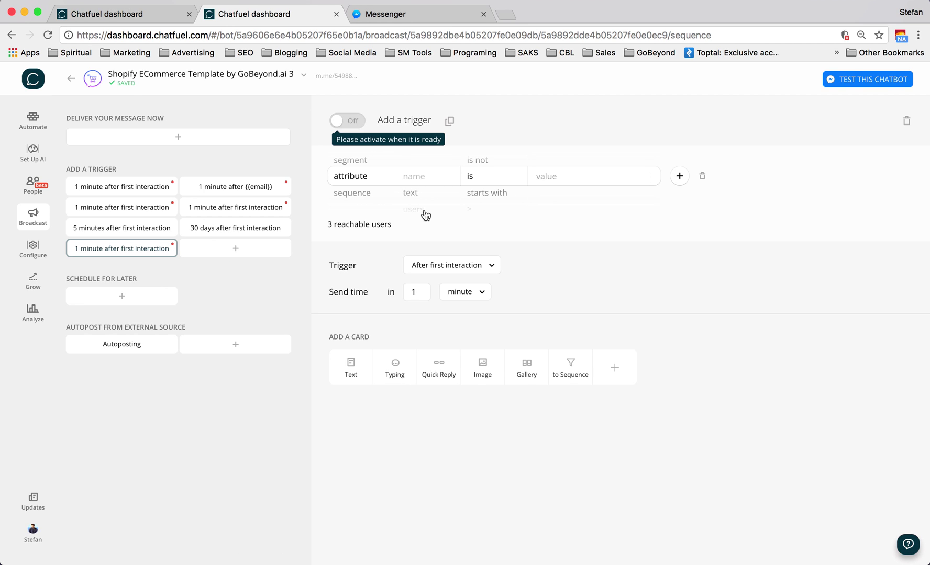
scroll(423, 194, down, 3)
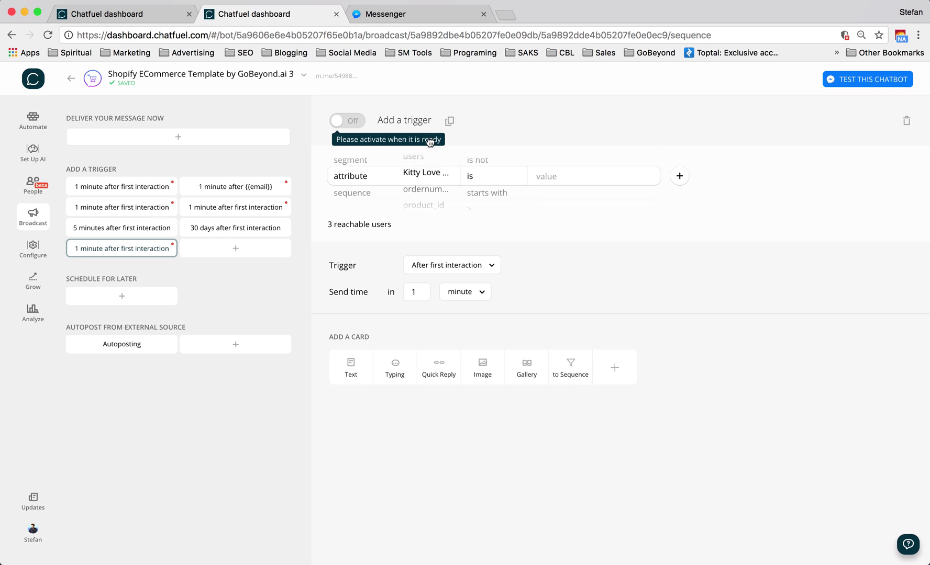
click(429, 177)
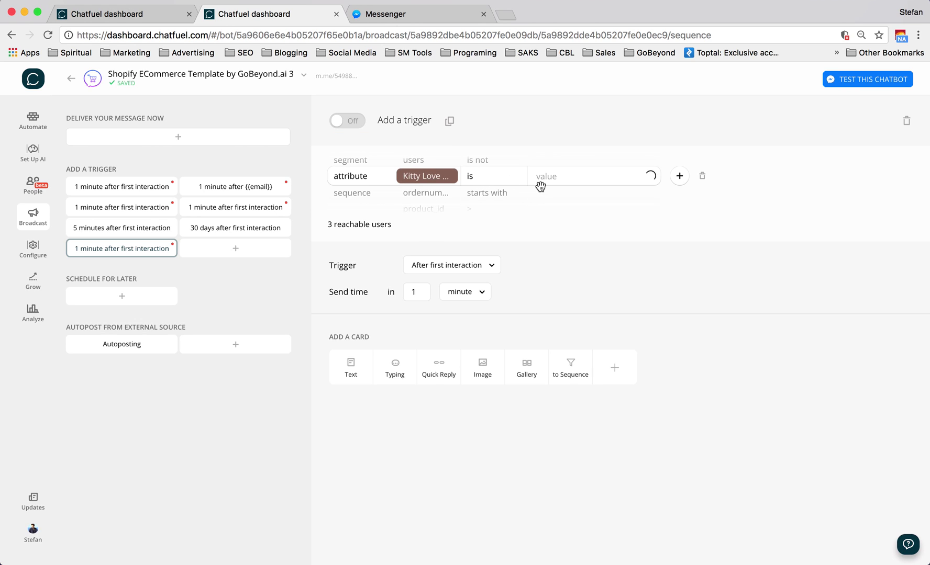
click(590, 179)
click(555, 183)
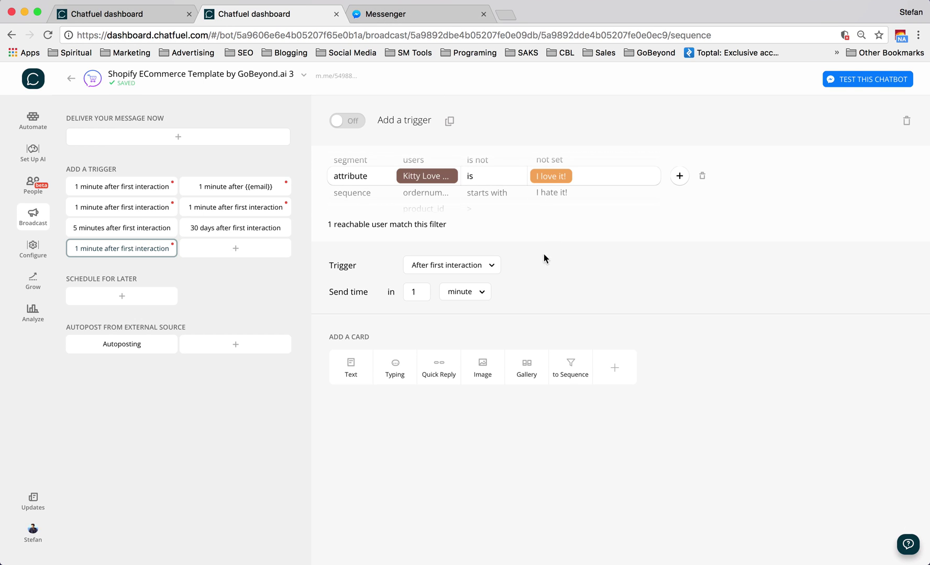
click(352, 368)
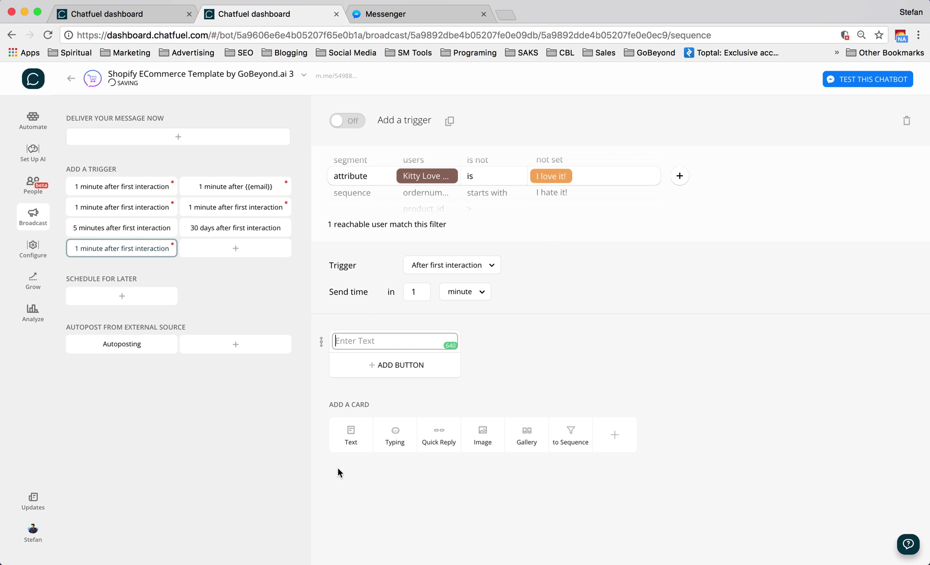